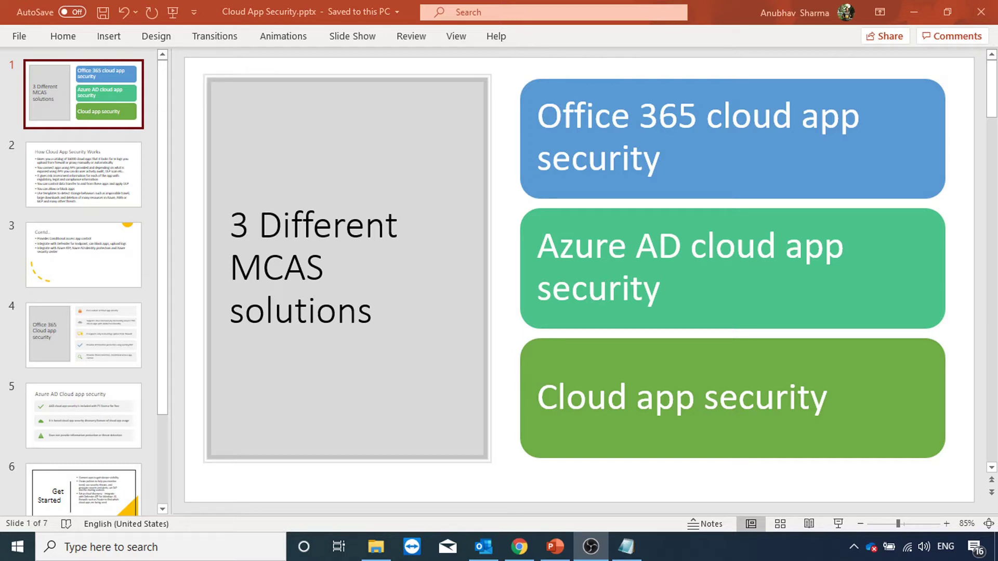
# Step: Switch from the MCAS slide to the Cloud App Security dashboard showing 2 open alerts
pyautogui.hotkey('alt', 'Tab')
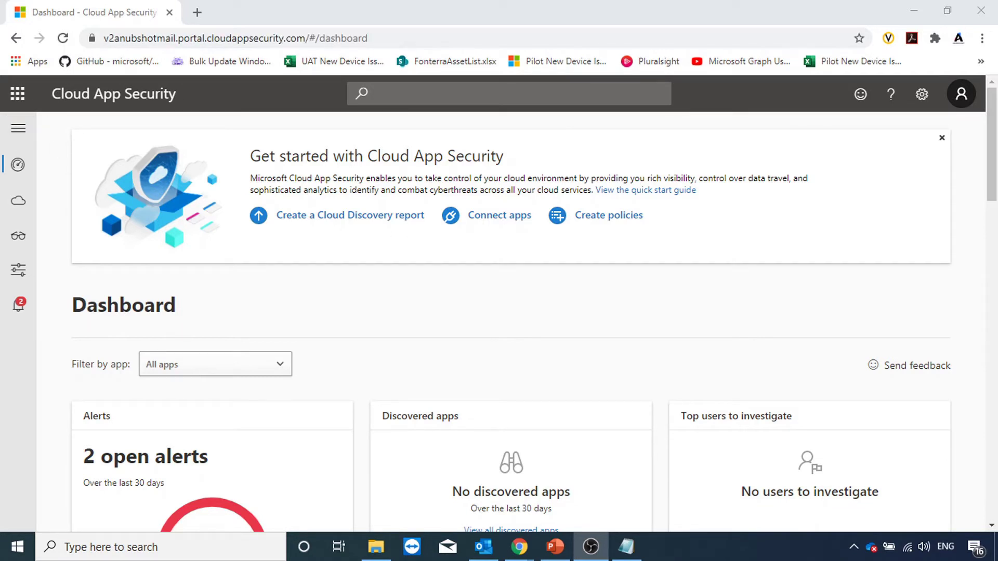
# Step: Return to the PowerPoint slide listing the three MCAS solutions
pyautogui.hotkey('alt', 'Tab')
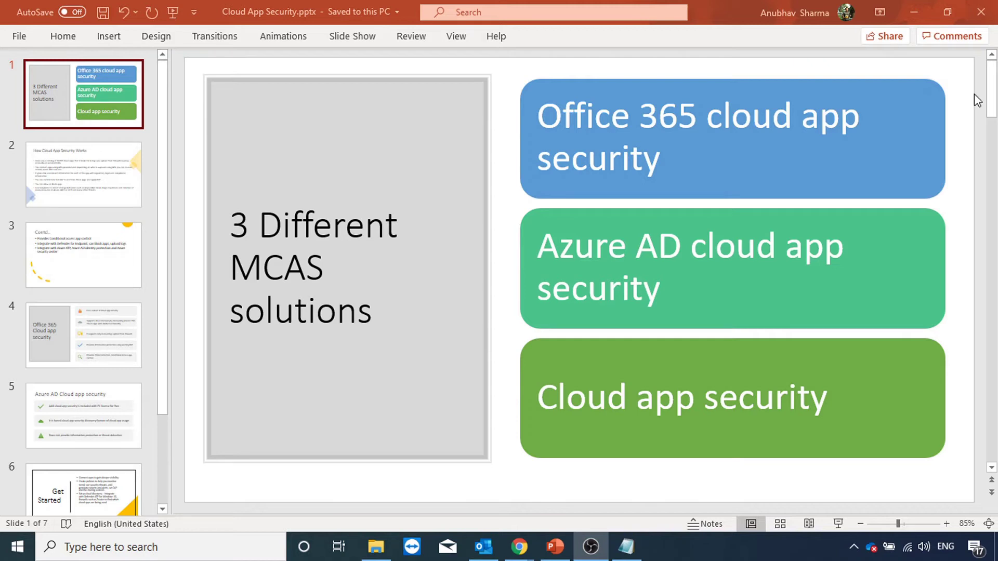
pyautogui.click(70, 155)
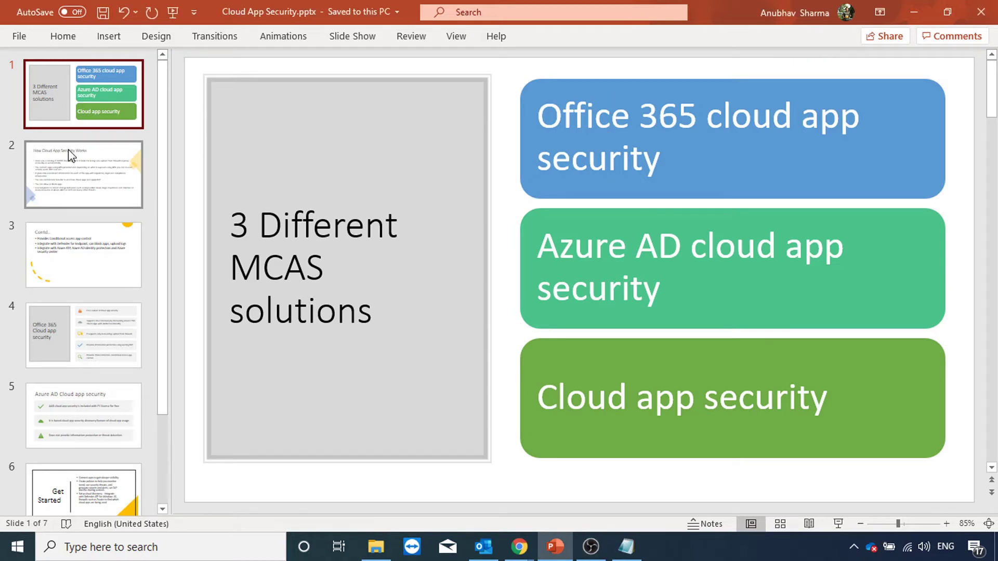
# Step: Show the How Cloud App Security Works slide, then open the portal's settings gear menu
pyautogui.click(71, 155)
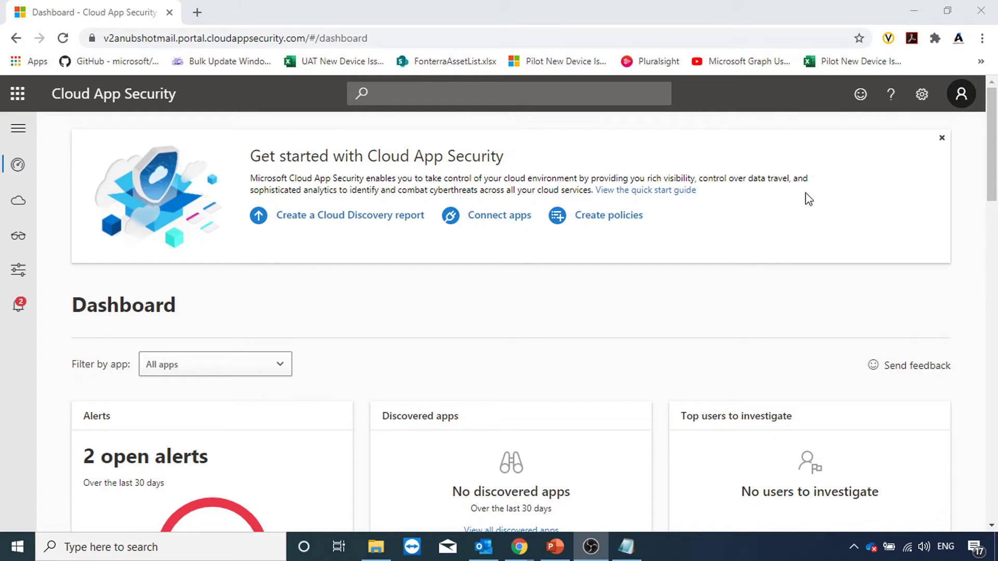
pyautogui.click(921, 94)
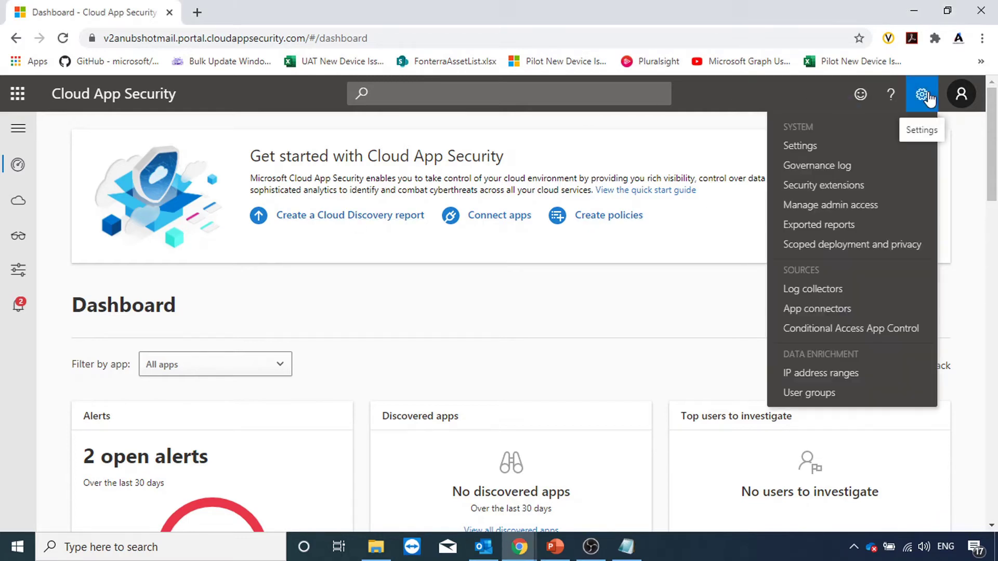
# Step: Open the Automatic log upload settings from the settings menu and look through the page
pyautogui.click(845, 297)
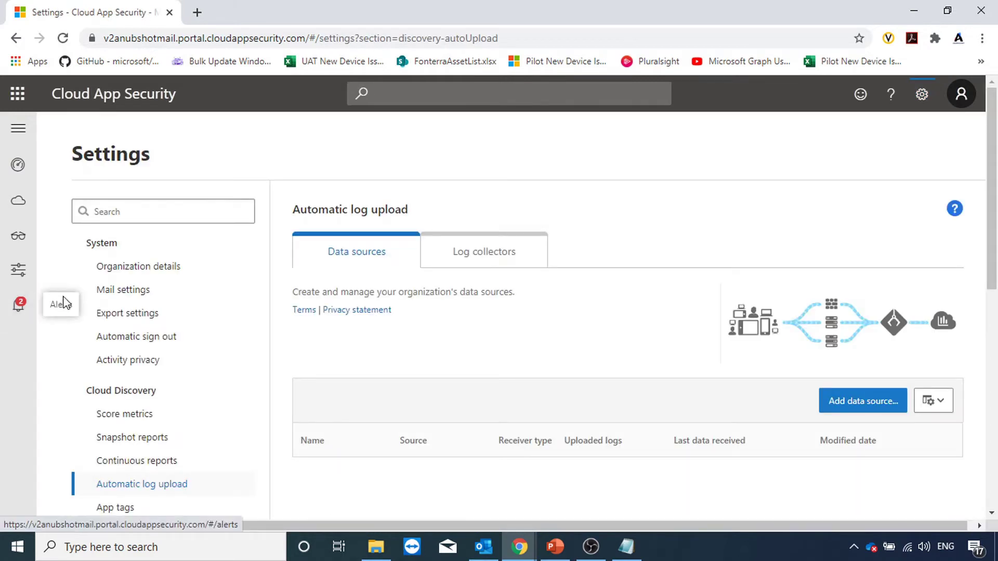
pyautogui.scroll(-6, 216, 322)
pyautogui.scroll(1, 198, 301)
pyautogui.scroll(3, 179, 267)
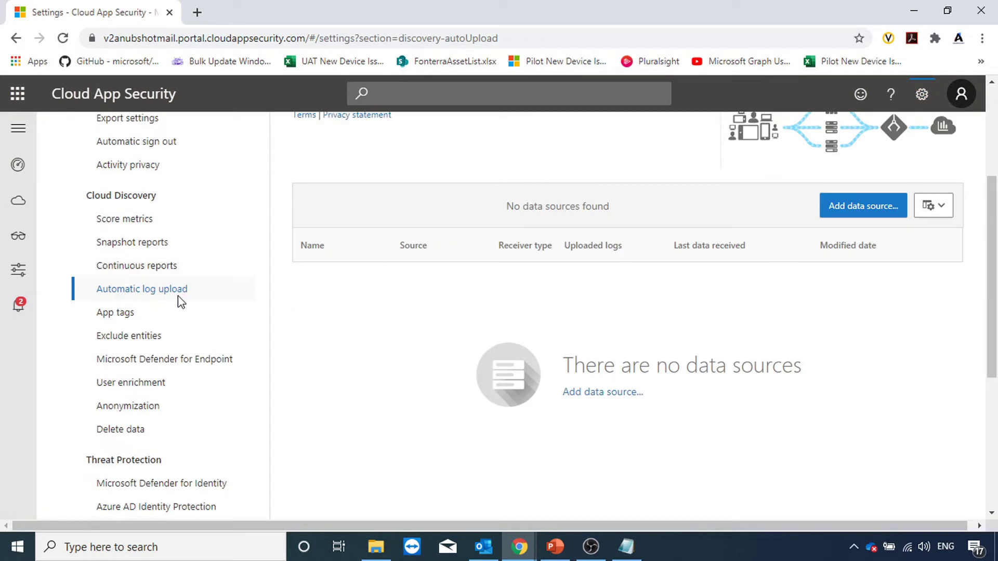
pyautogui.scroll(4, 318, 276)
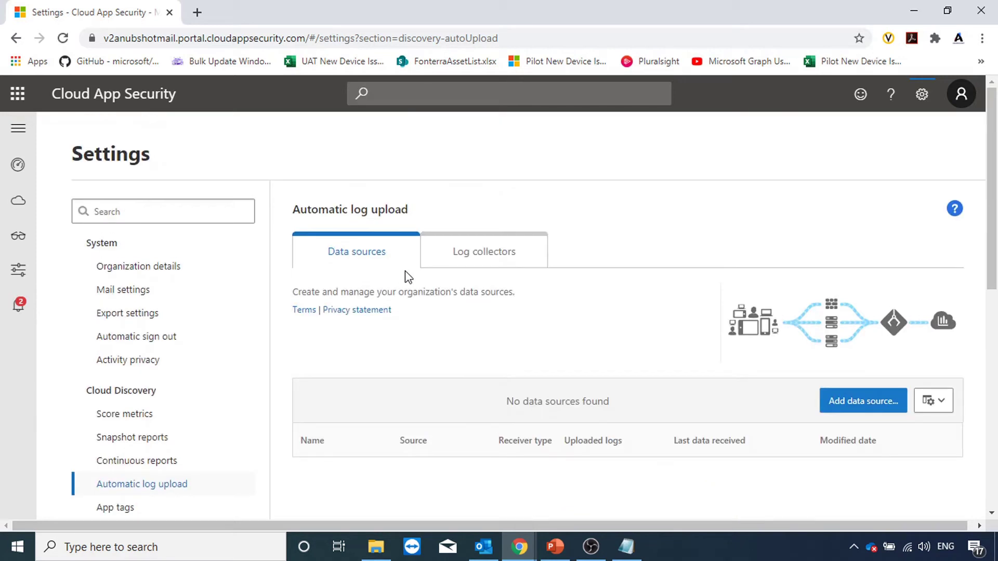
# Step: Try adding a Generic CEF log data source, check receiver types, cancel, and view Log collectors
pyautogui.click(853, 400)
pyautogui.click(411, 301)
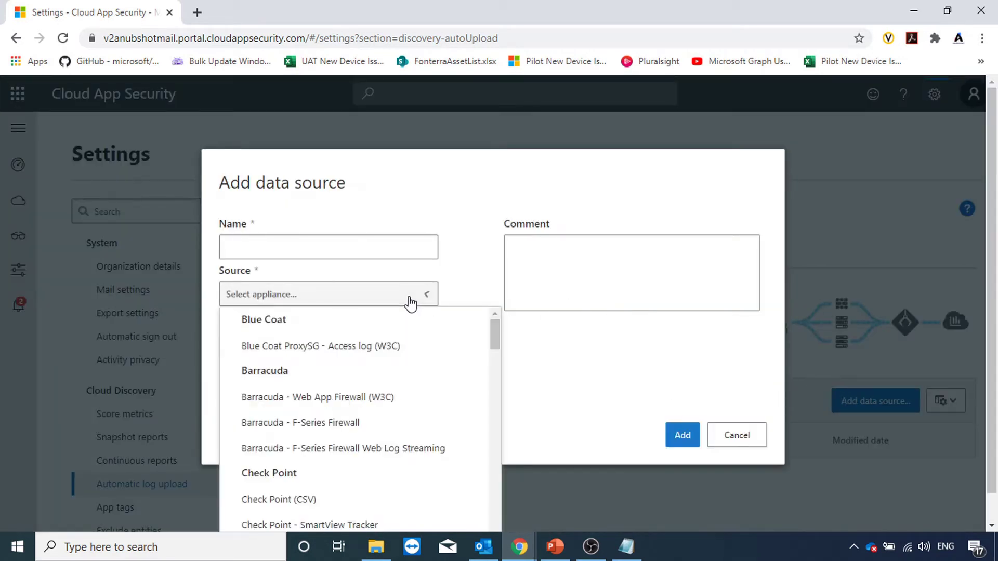
pyautogui.scroll(-8, 404, 349)
pyautogui.scroll(-15, 403, 356)
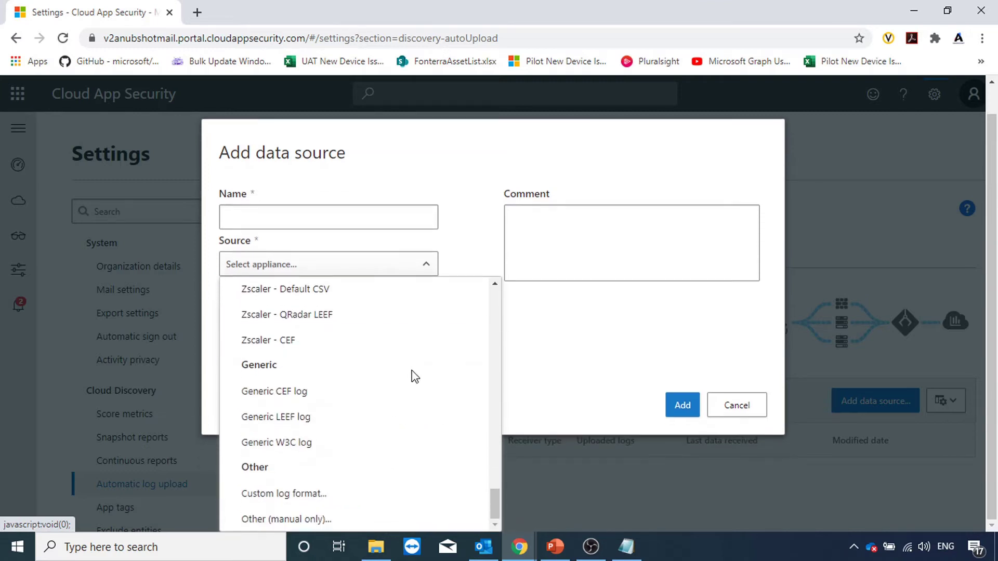
pyautogui.click(332, 399)
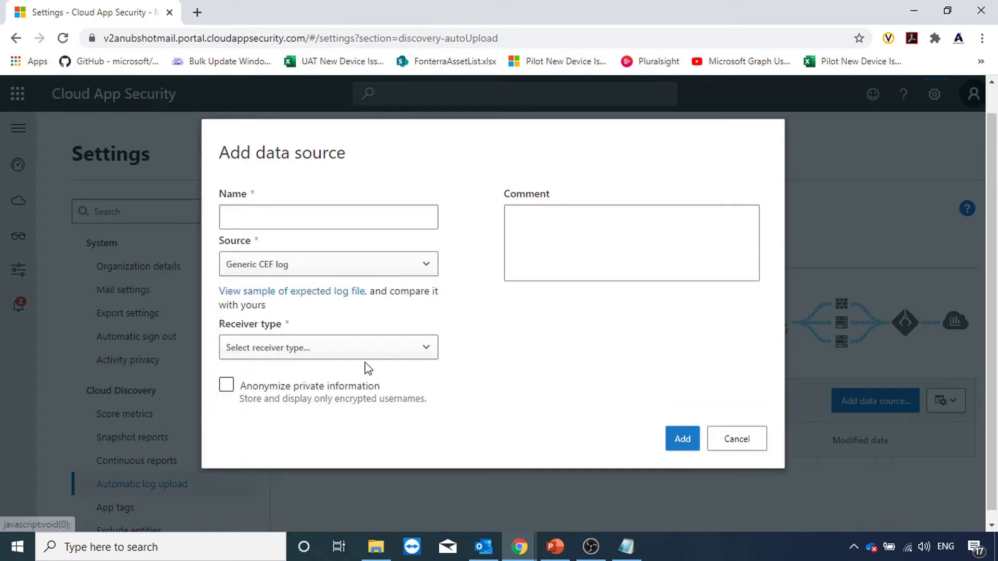
pyautogui.click(436, 348)
pyautogui.click(641, 378)
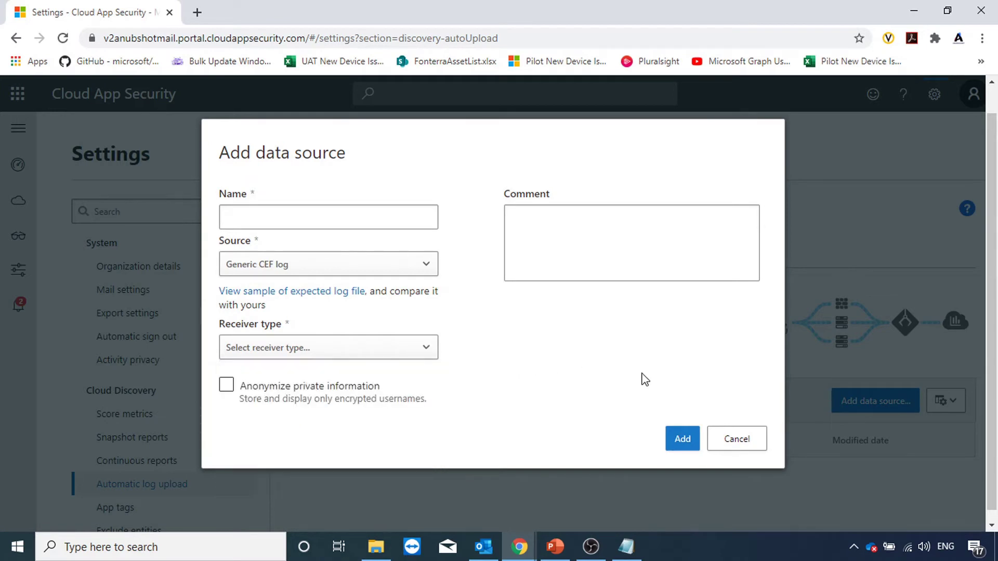
pyautogui.click(741, 439)
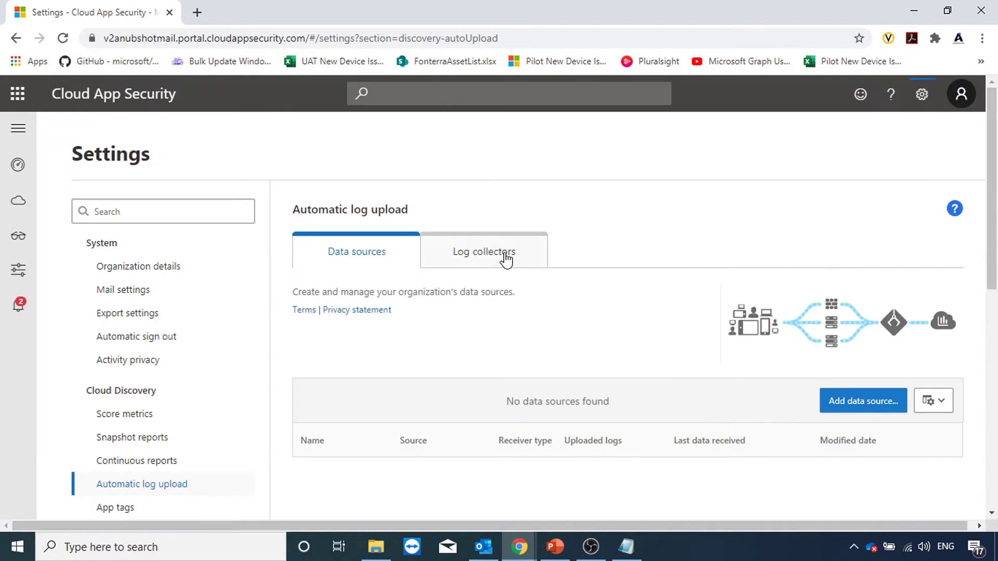
pyautogui.click(506, 256)
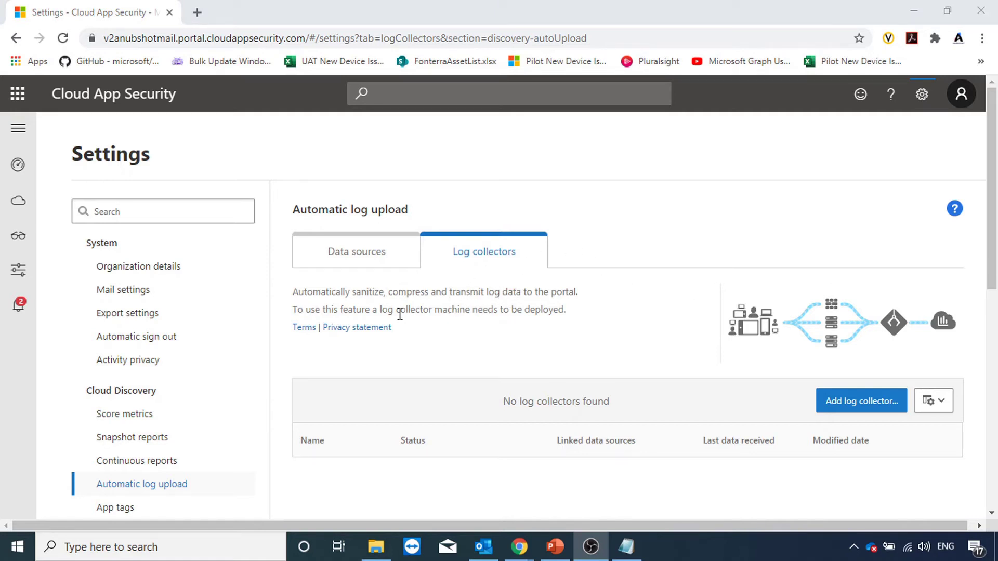
# Step: Highlight the log collector machine description, clear it, and later return to the portal
pyautogui.moveTo(381, 310); pyautogui.dragTo(452, 311)
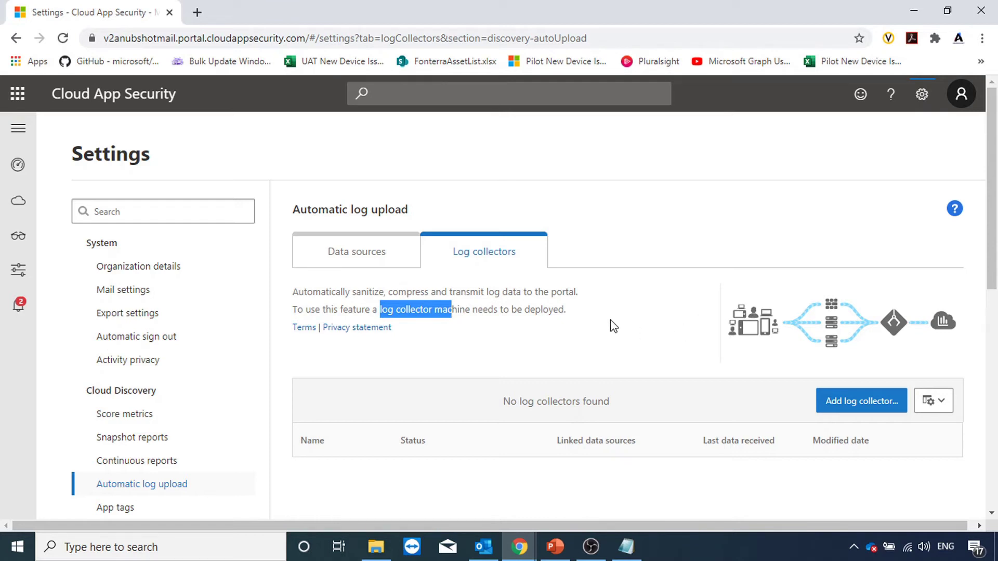
pyautogui.click(536, 314)
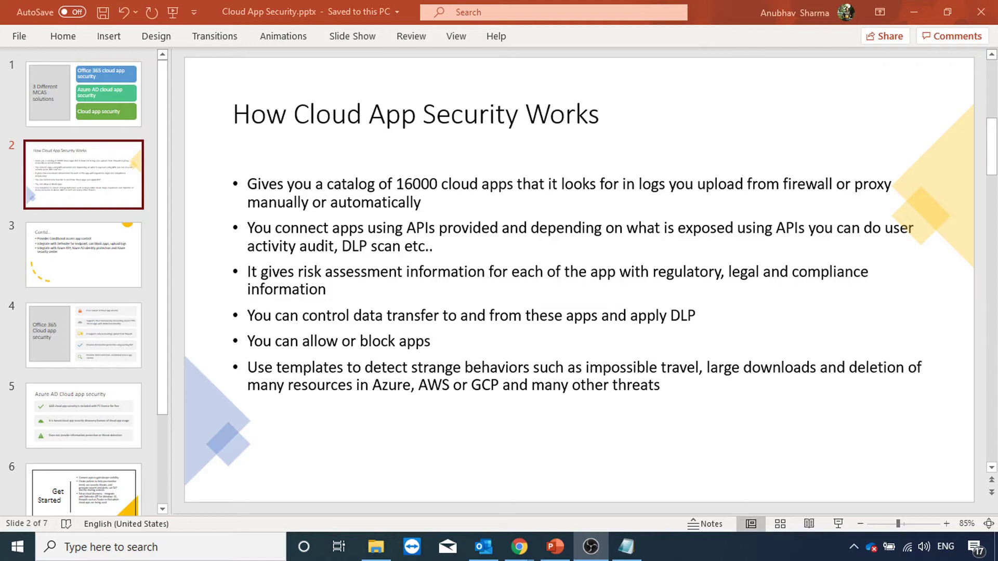
pyautogui.hotkey('alt', 'Tab')
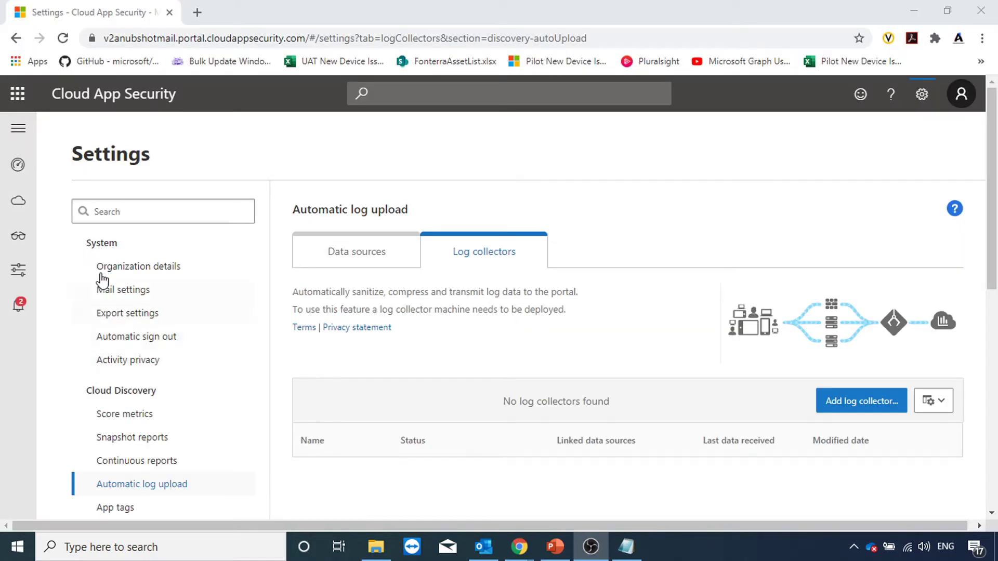
# Step: Open Connected apps, showing Office 365 with 20 accounts, and list the apps available to connect
pyautogui.moveTo(6, 248)
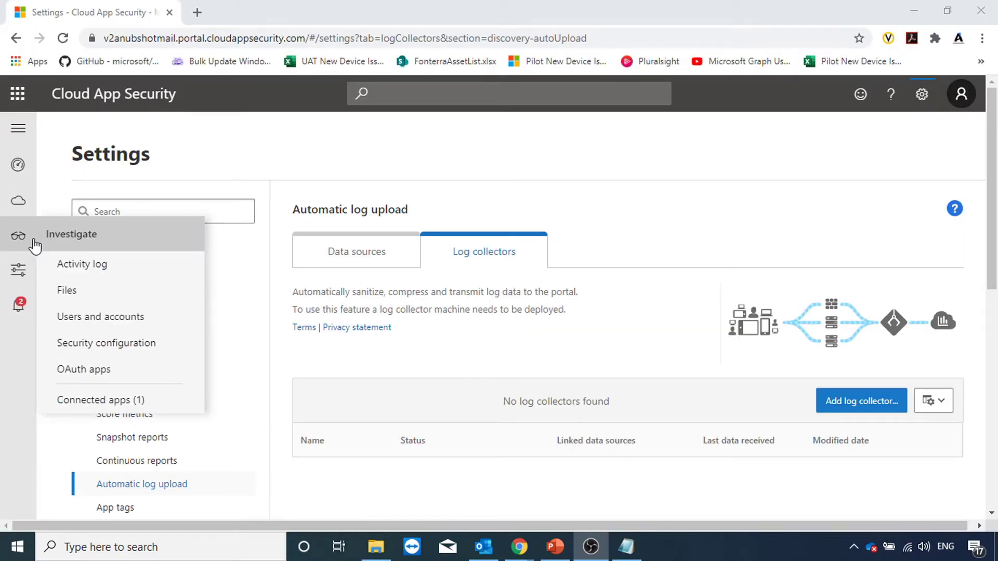
pyautogui.click(101, 405)
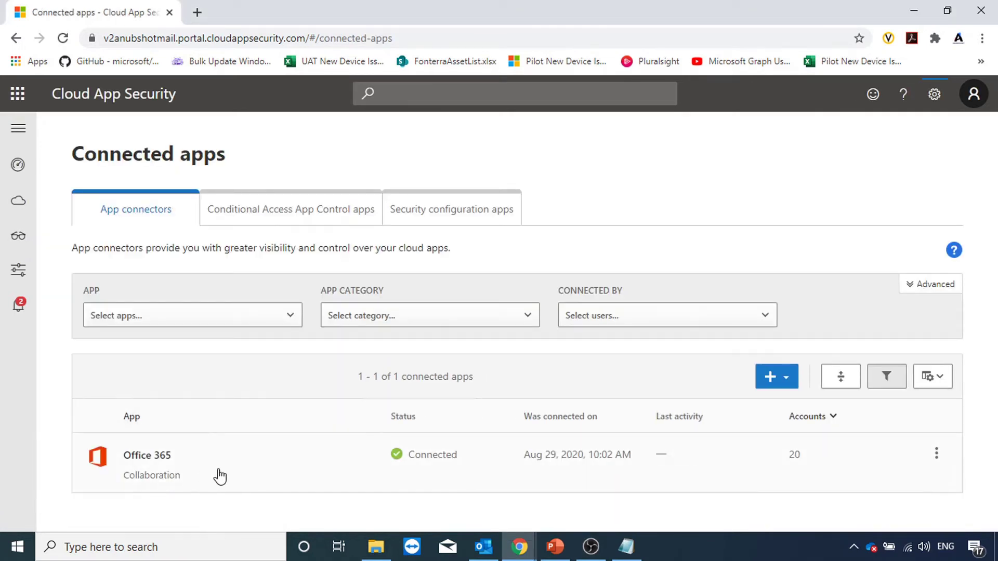
pyautogui.click(789, 381)
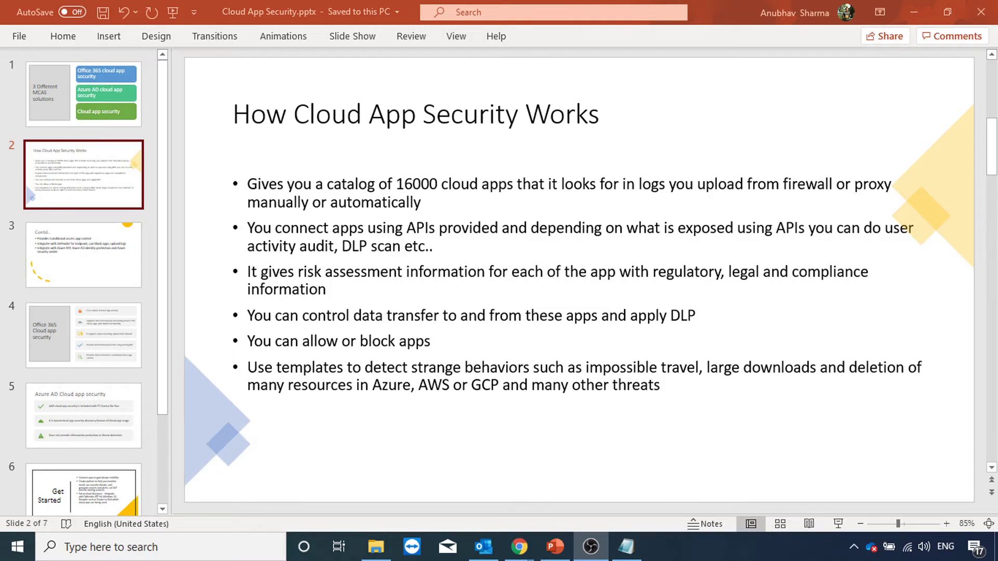
pyautogui.hotkey('alt', 'Tab')
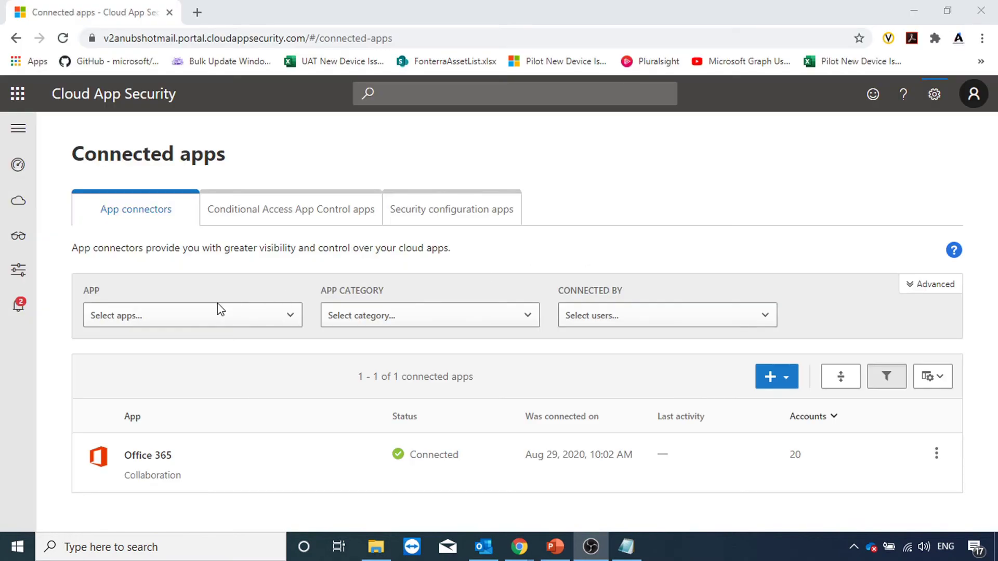
# Step: Open the Cloud app catalog and filter it by 'adobe' to list 17 apps
pyautogui.moveTo(17, 208)
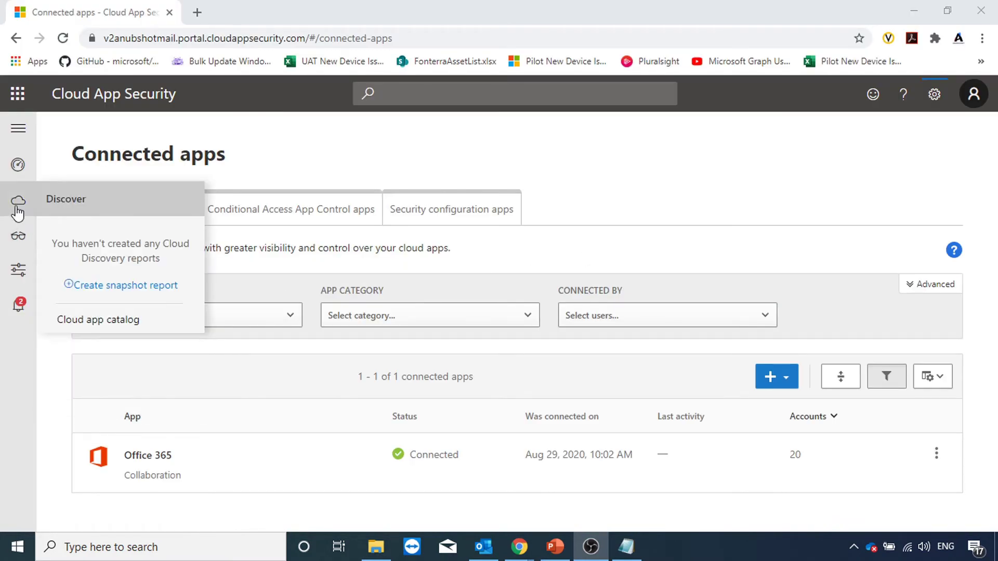
pyautogui.click(93, 323)
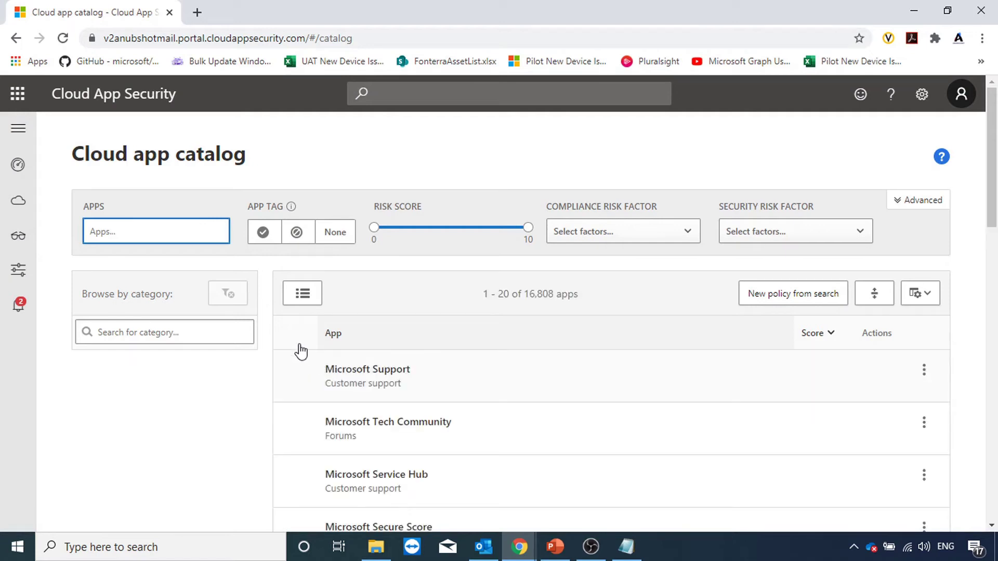
pyautogui.scroll(-1, 216, 364)
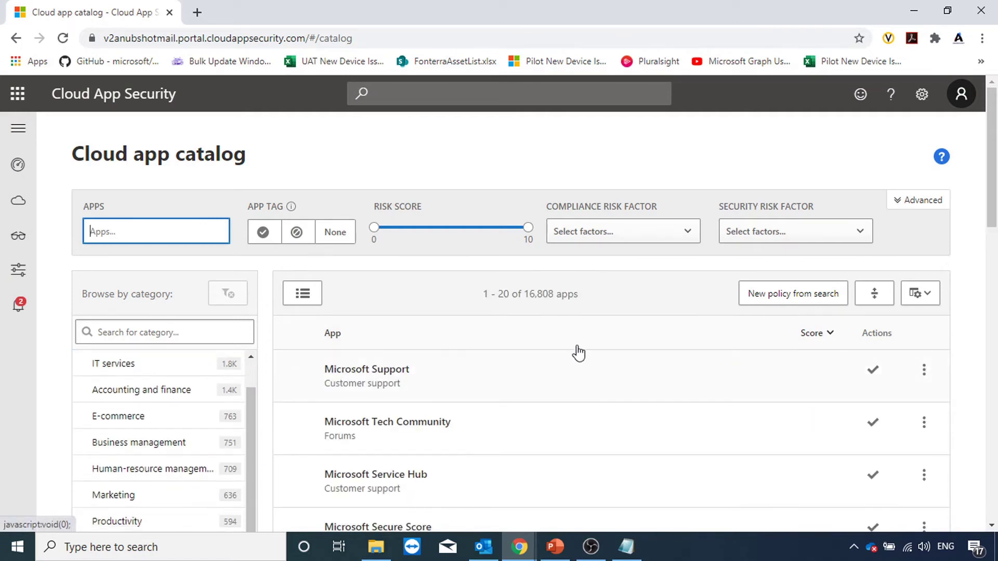
pyautogui.scroll(-10, 574, 353)
pyautogui.scroll(10, 570, 369)
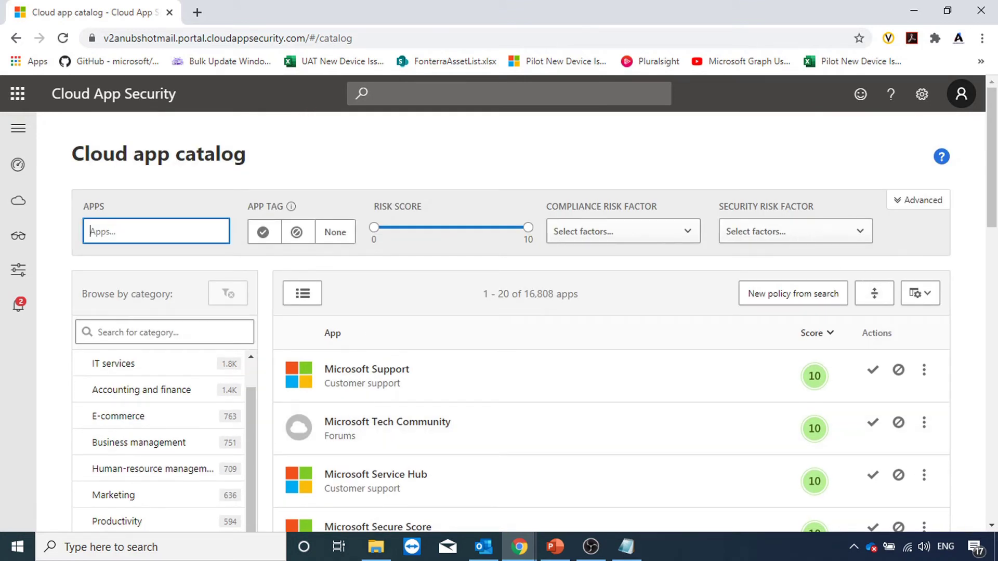
pyautogui.write('adobe')
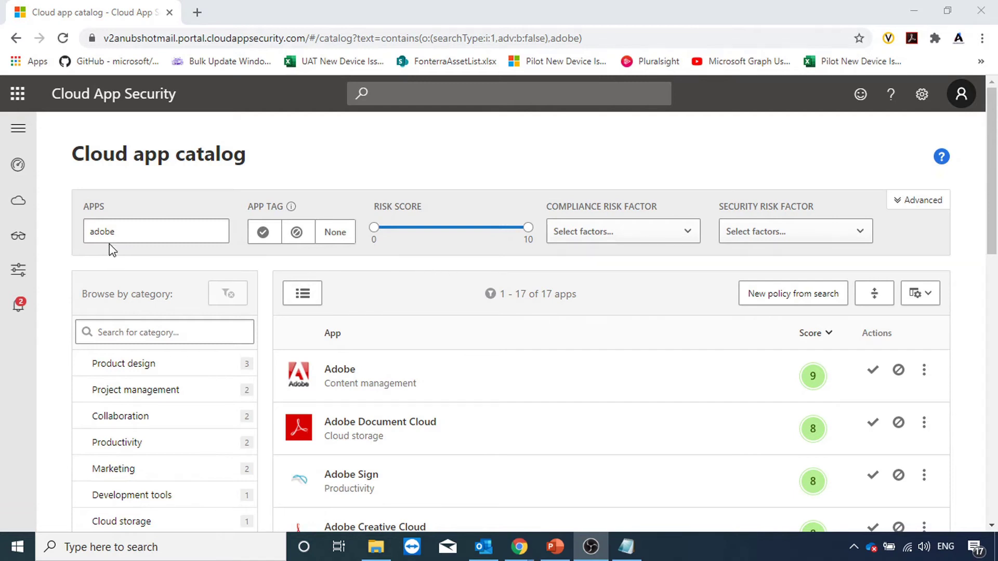
pyautogui.scroll(-10, 383, 316)
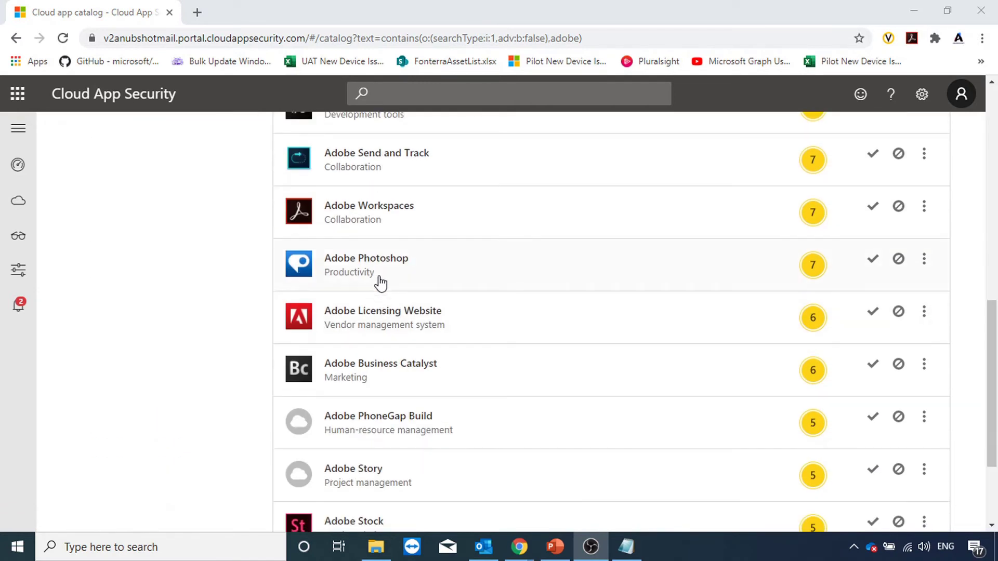
pyautogui.click(382, 265)
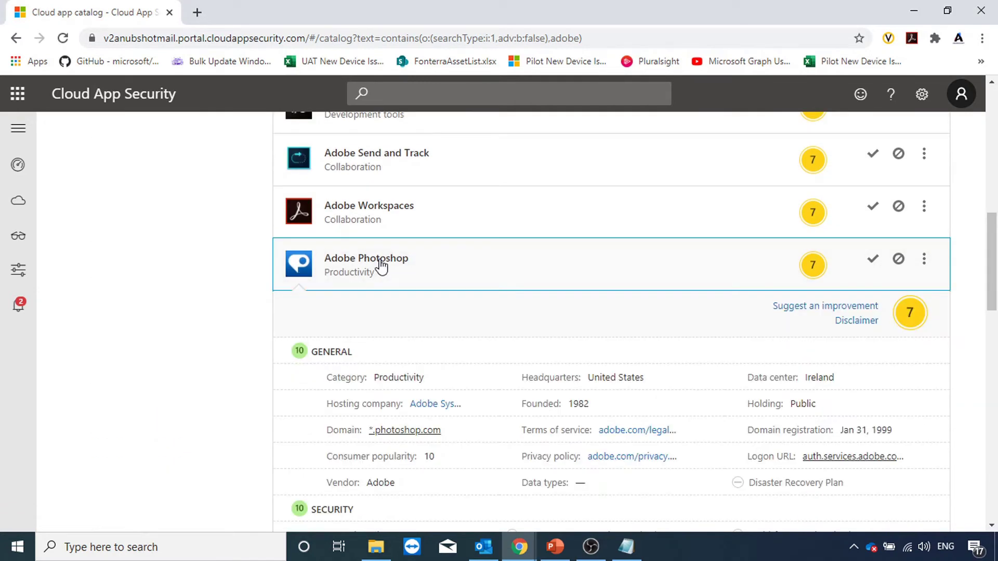
pyautogui.scroll(-4, 504, 303)
pyautogui.scroll(-4, 589, 207)
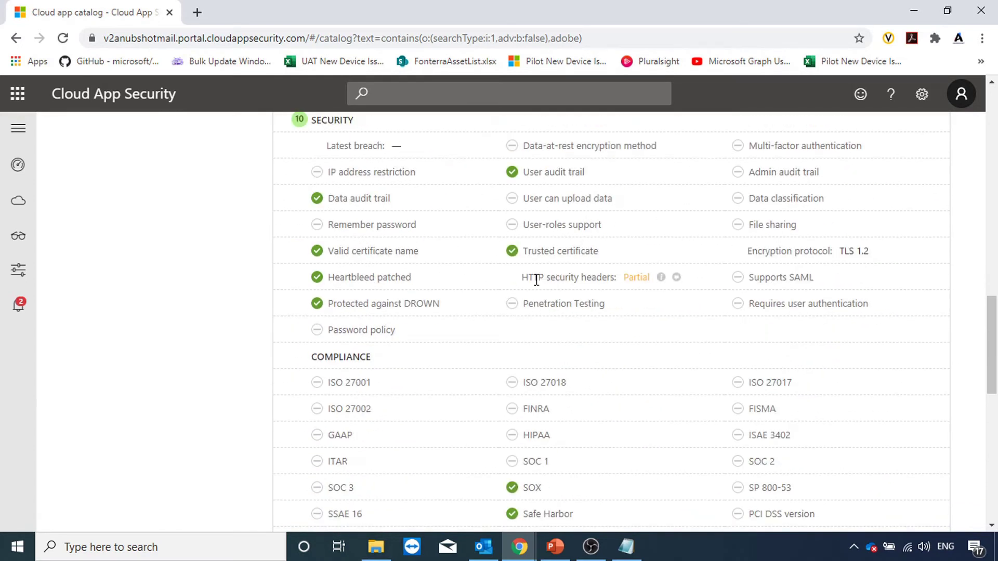
pyautogui.scroll(-8, 592, 292)
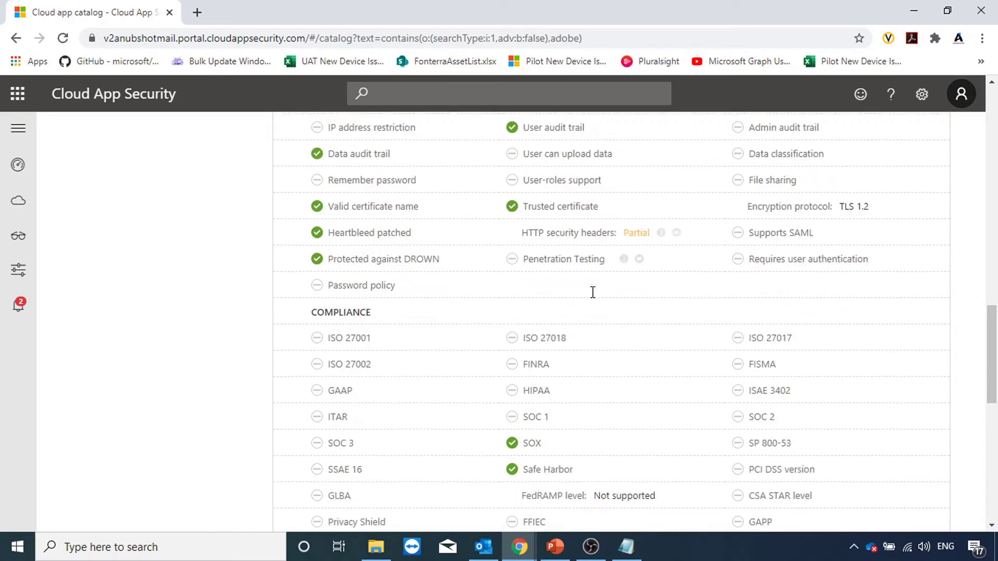
pyautogui.scroll(4, 591, 292)
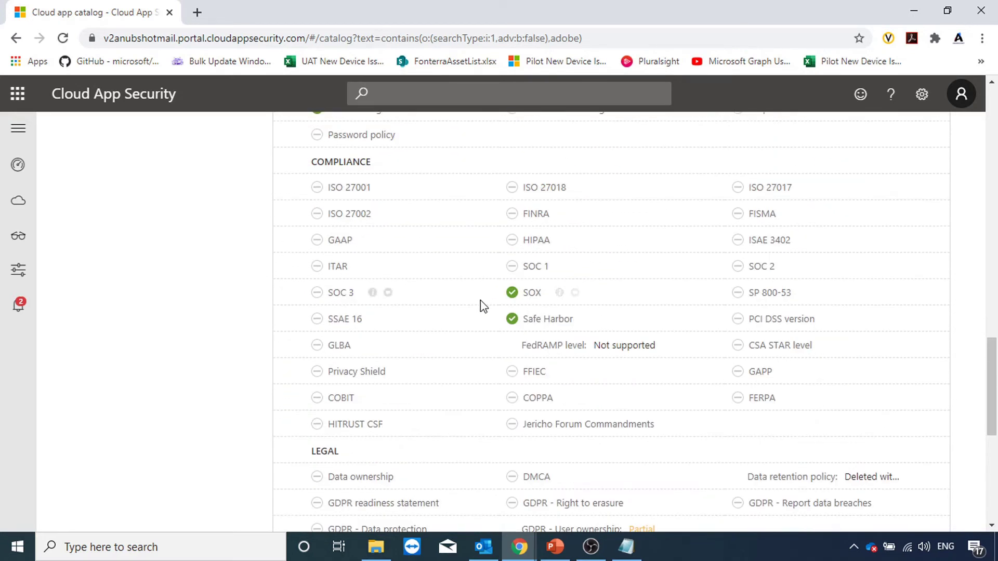
pyautogui.scroll(-3, 514, 324)
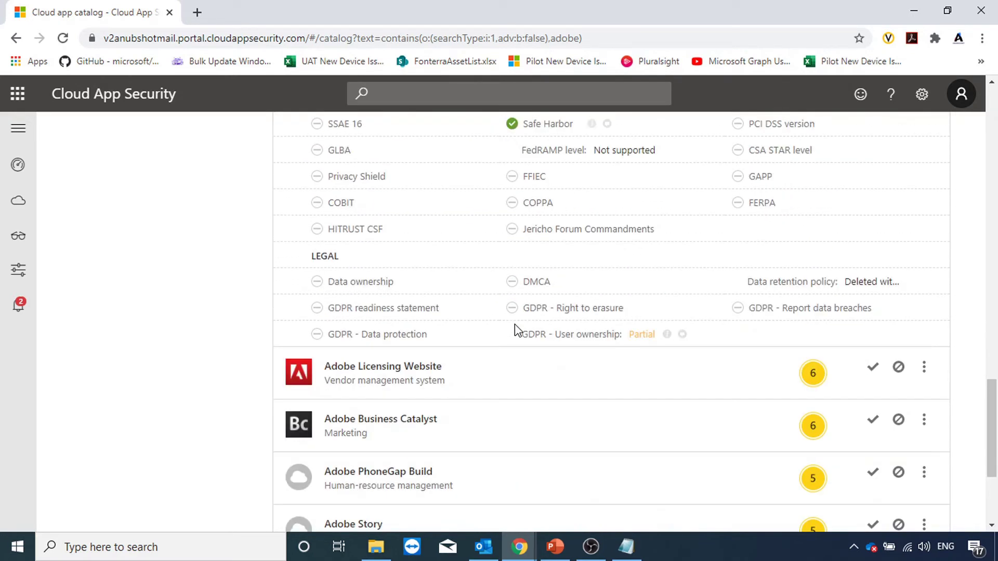
pyautogui.scroll(10, 517, 330)
pyautogui.scroll(4, 515, 323)
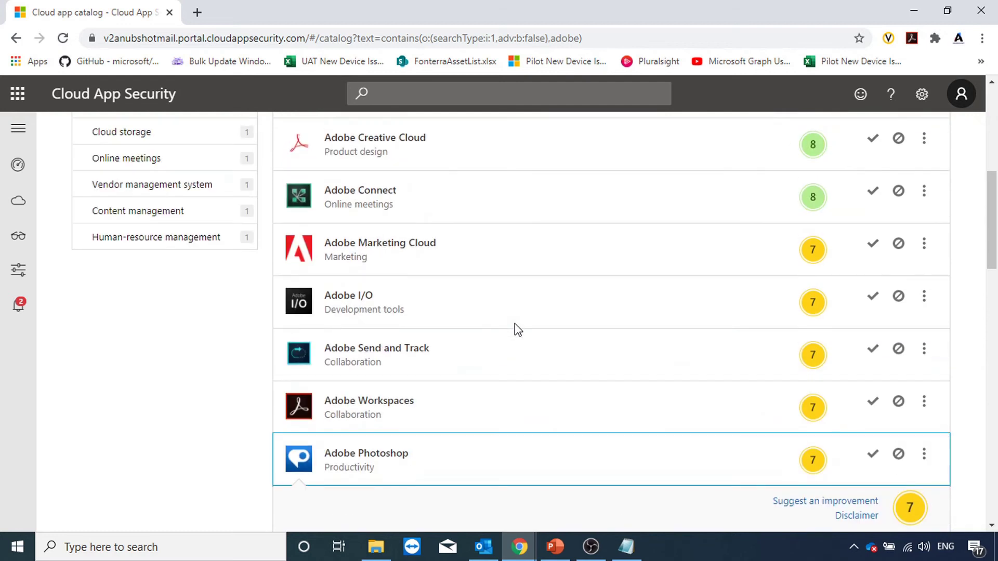
pyautogui.click(407, 263)
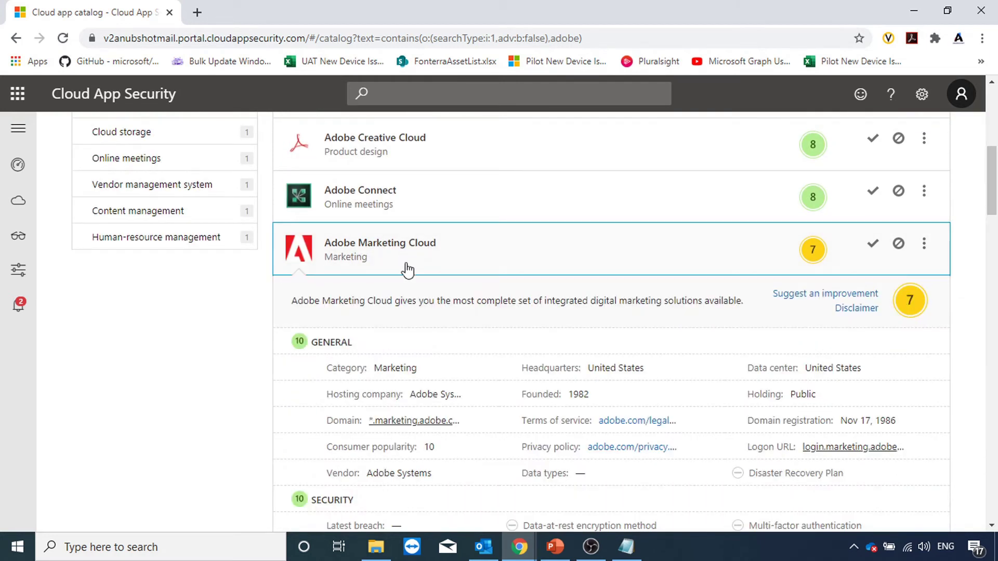
pyautogui.scroll(-7, 438, 321)
pyautogui.scroll(-4, 437, 319)
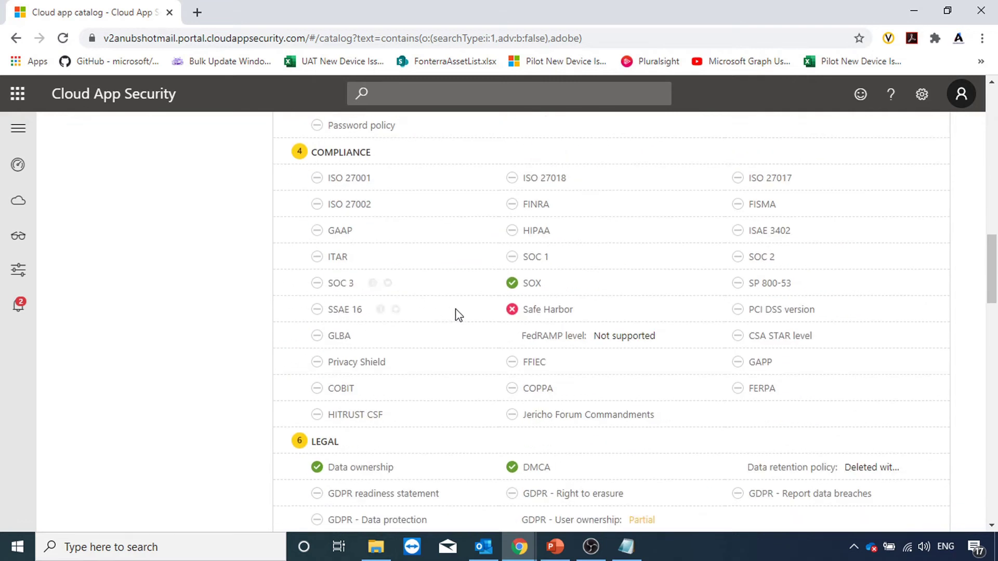
pyautogui.scroll(-4, 533, 312)
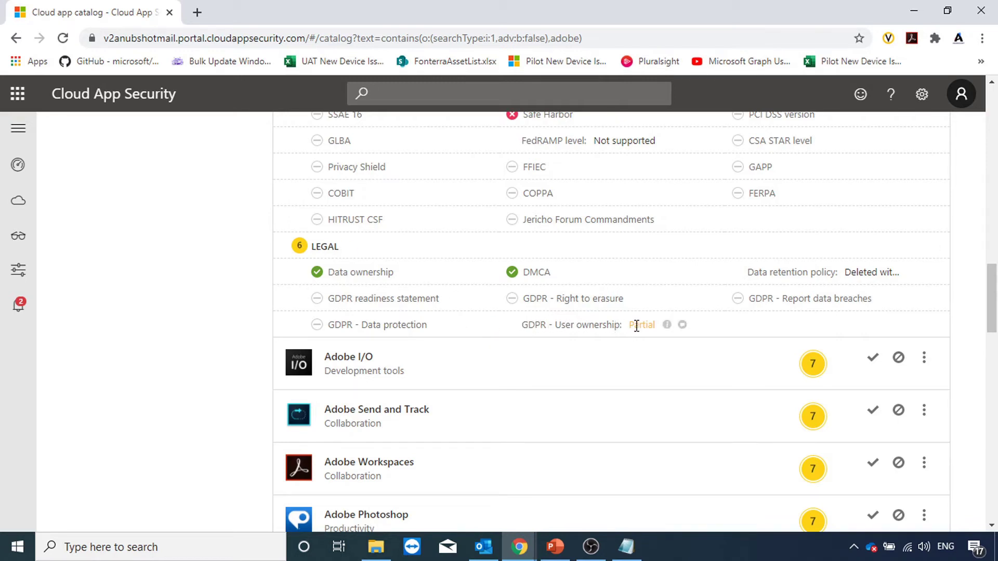
pyautogui.scroll(6, 636, 326)
pyautogui.click(367, 263)
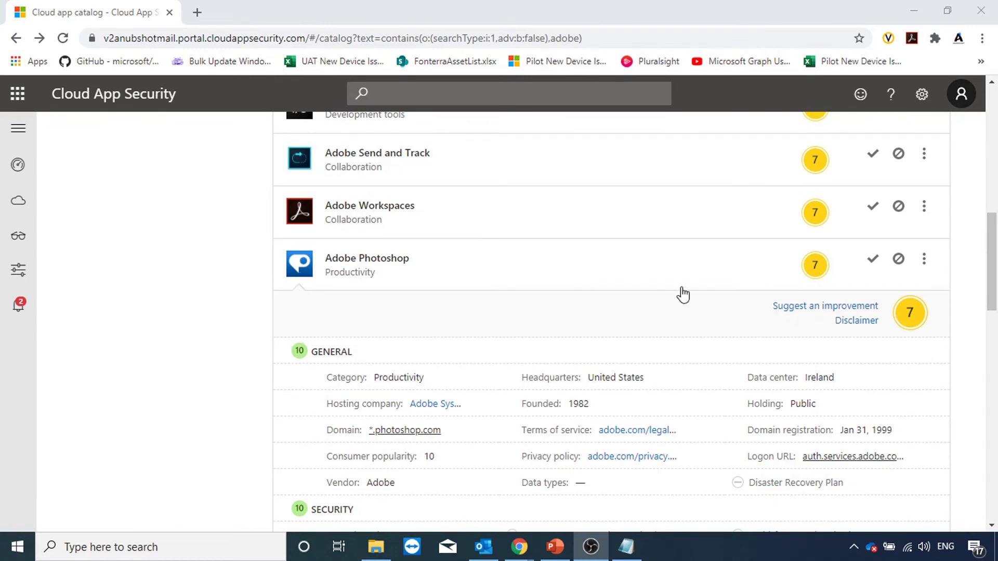
pyautogui.click(883, 271)
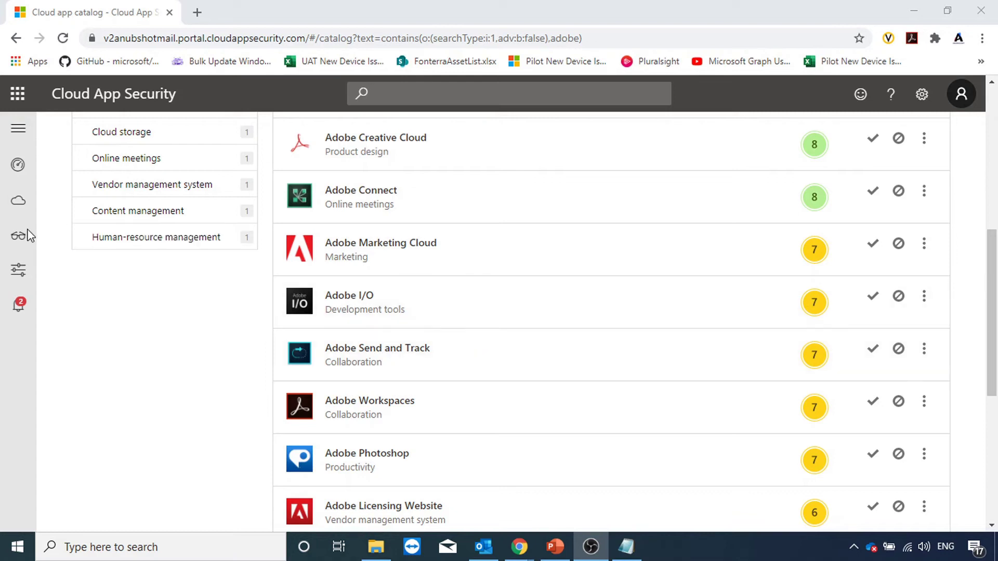
# Step: Start a new file policy from the Policies page
pyautogui.moveTo(20, 270)
pyautogui.click(76, 298)
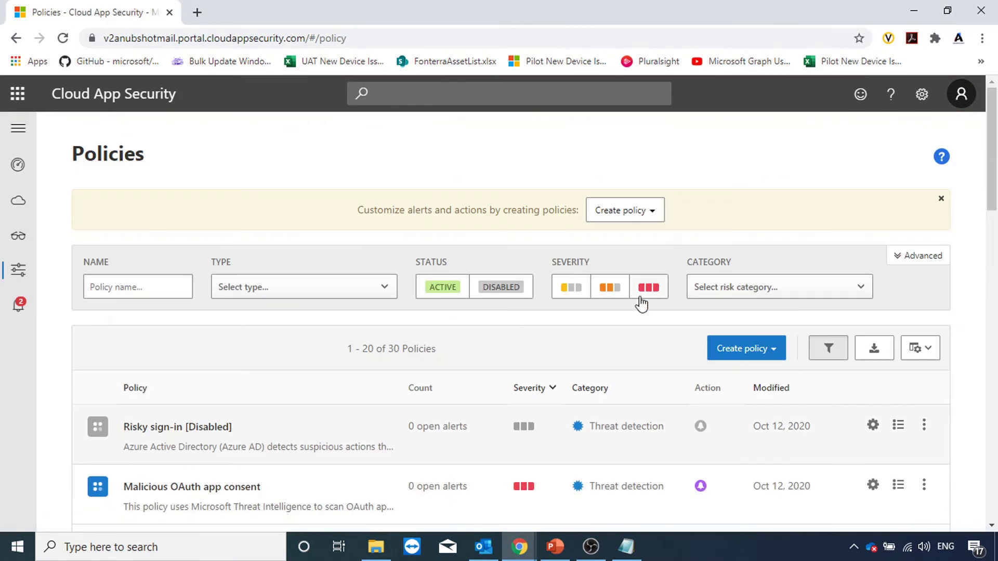
pyautogui.click(783, 352)
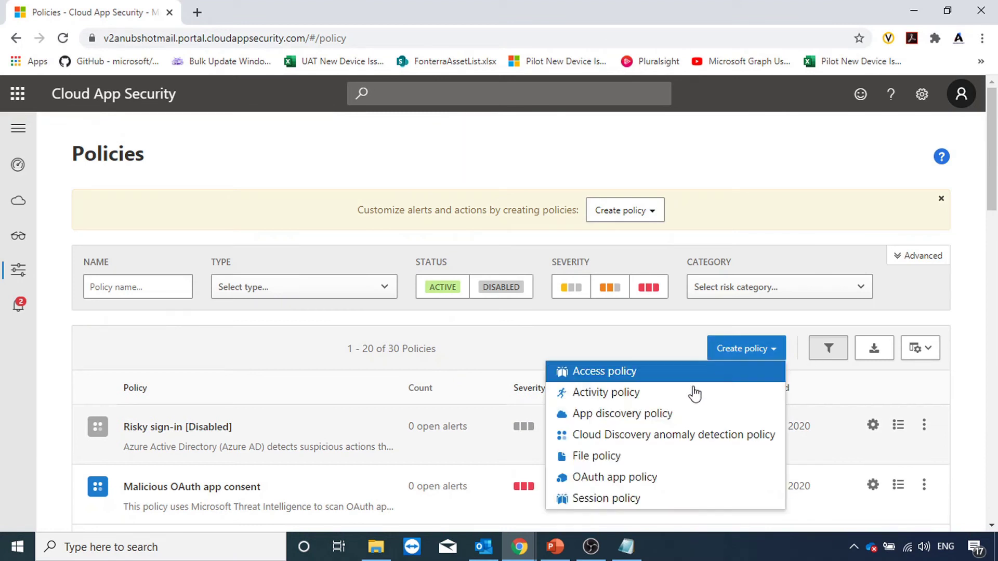
pyautogui.click(647, 457)
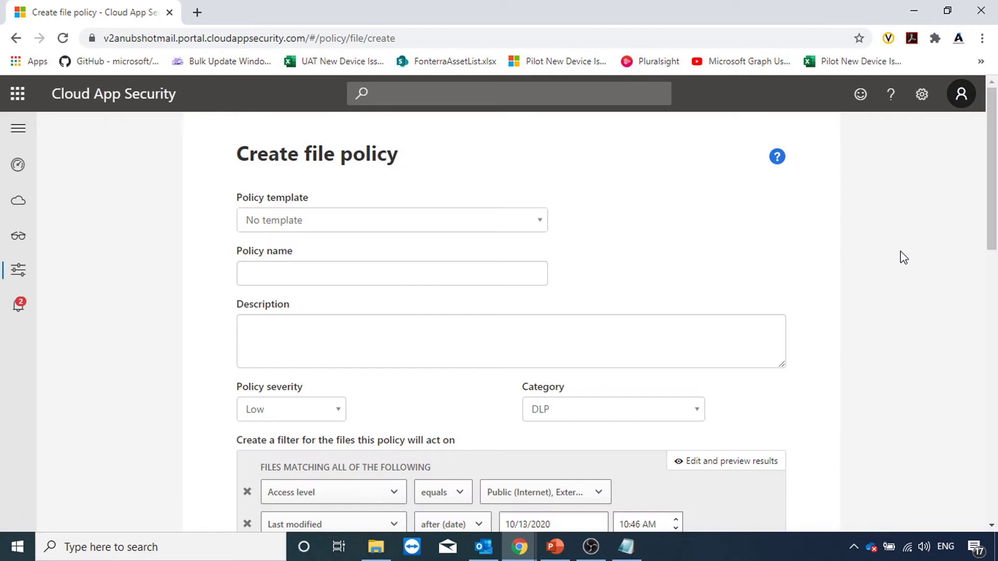
# Step: Browse the file policy templates without choosing one, then return to the slides
pyautogui.click(527, 230)
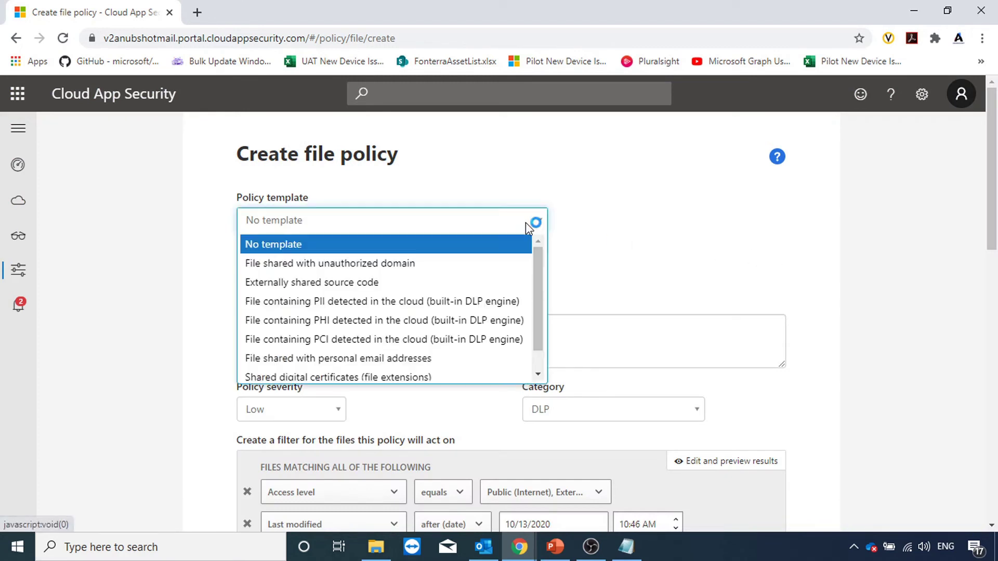
pyautogui.moveTo(540, 270); pyautogui.dragTo(541, 320)
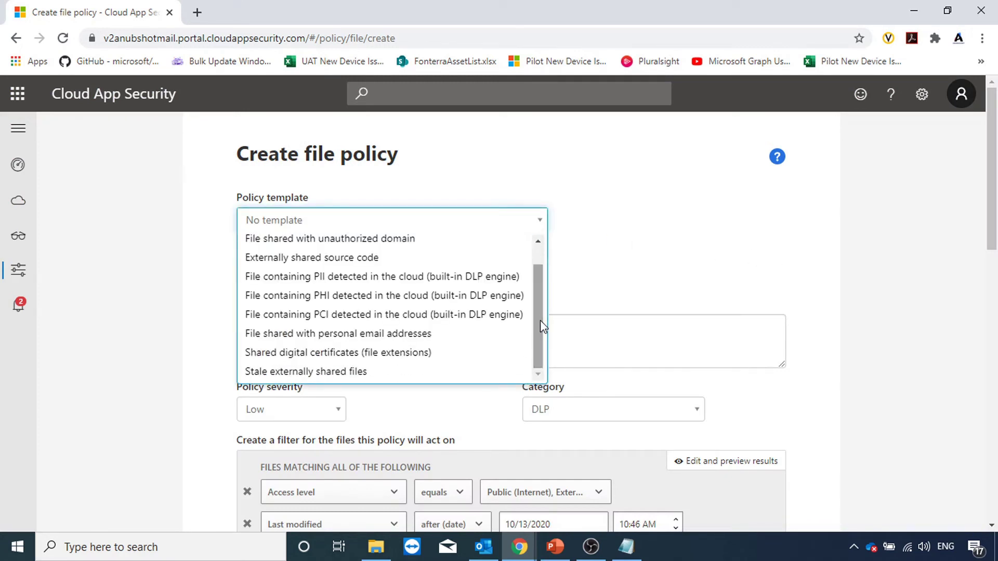
pyautogui.scroll(2, 538, 311)
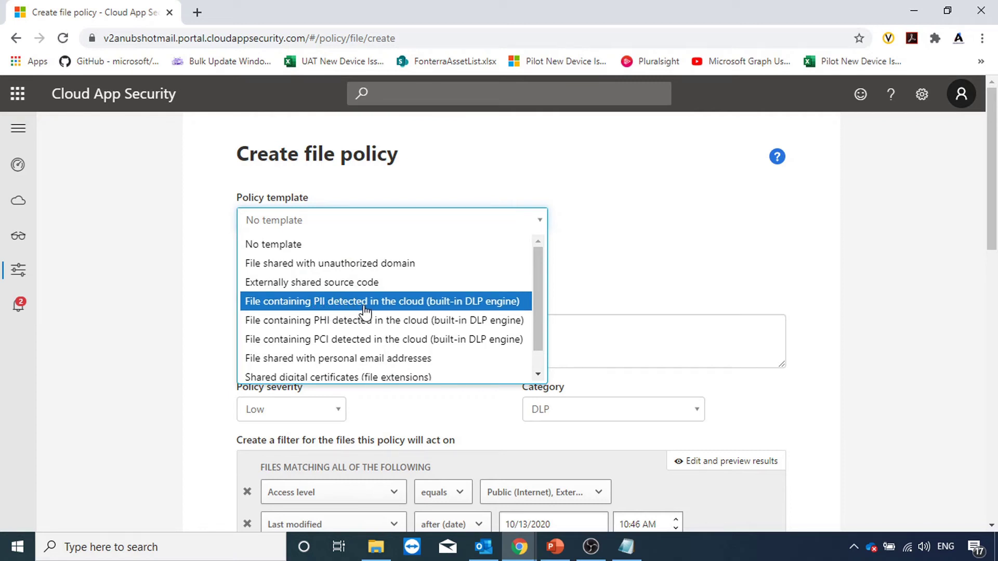
pyautogui.scroll(-1, 378, 313)
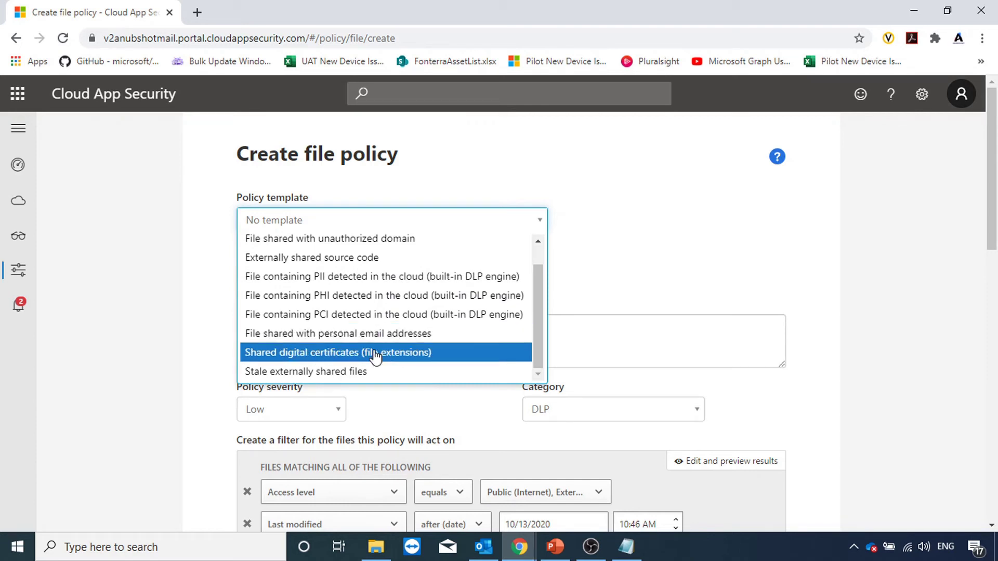
pyautogui.press('Escape')
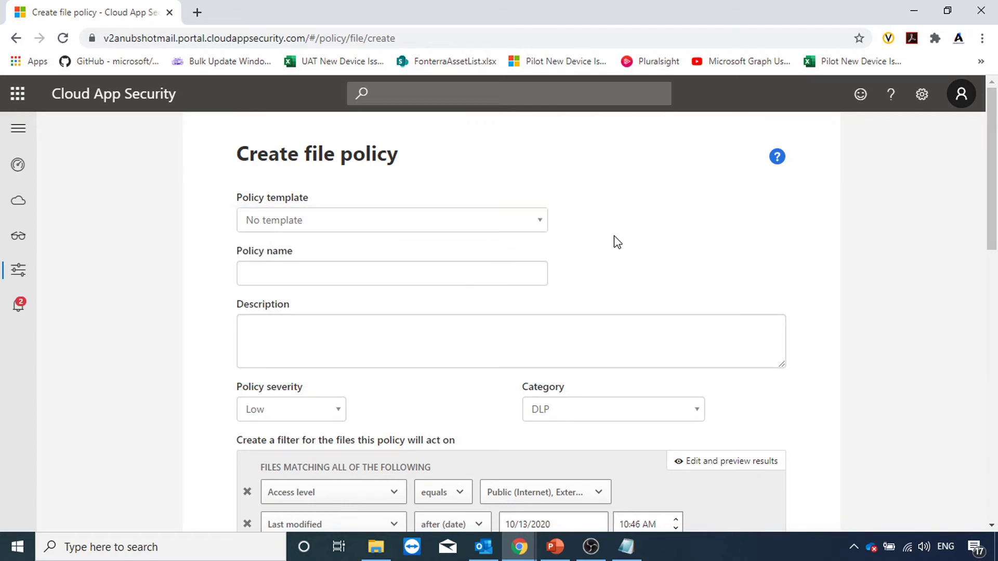
pyautogui.scroll(-3, 616, 242)
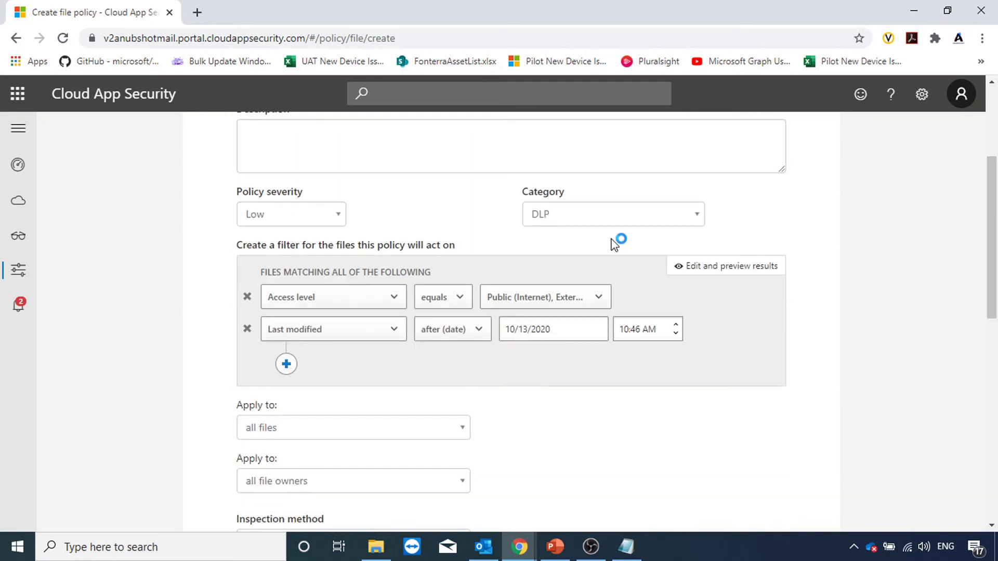
pyautogui.scroll(-6, 614, 243)
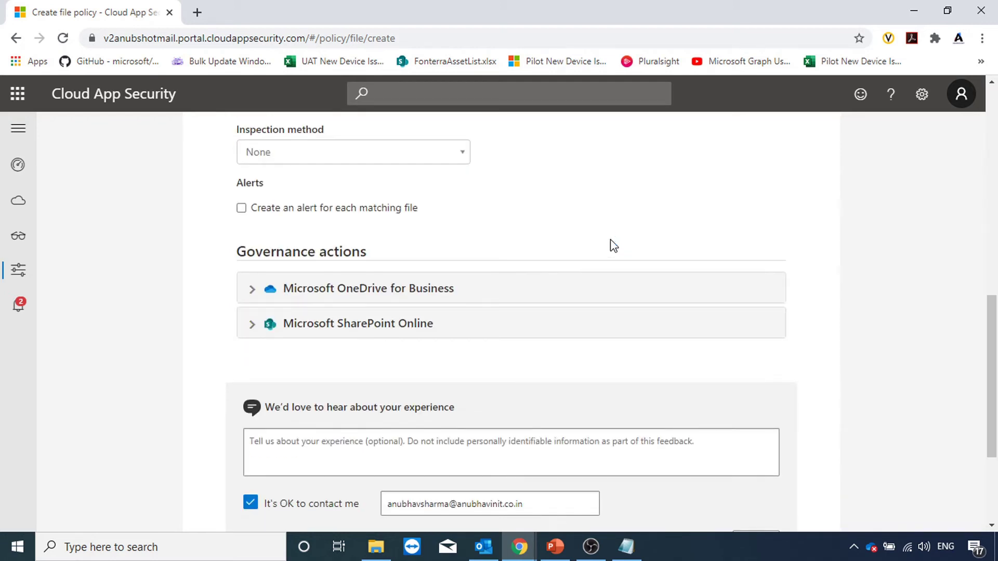
pyautogui.hotkey('alt', 'Tab')
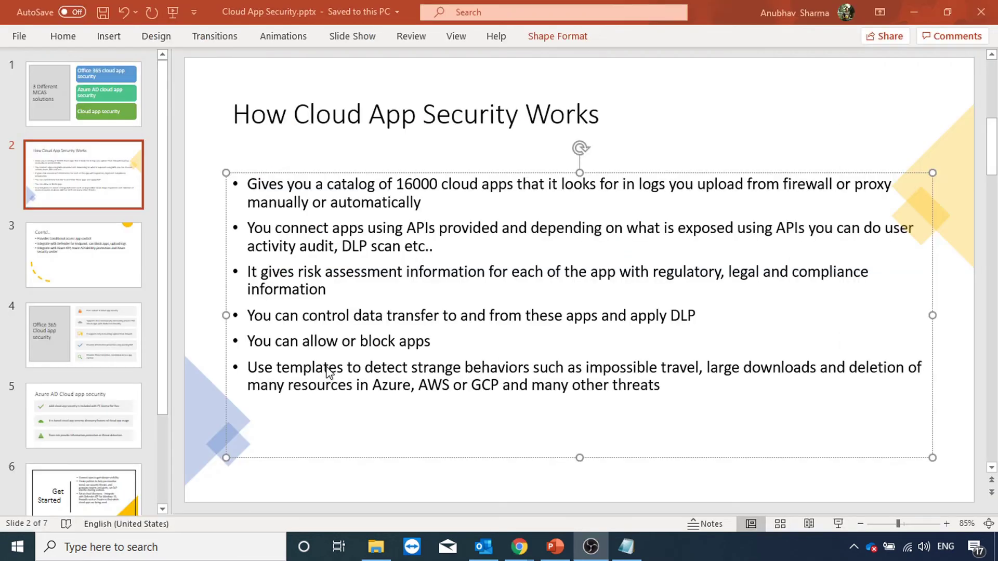
# Step: Highlight the templates phrase on slide 2 and switch to the pen annotation app
pyautogui.moveTo(277, 367); pyautogui.dragTo(490, 371)
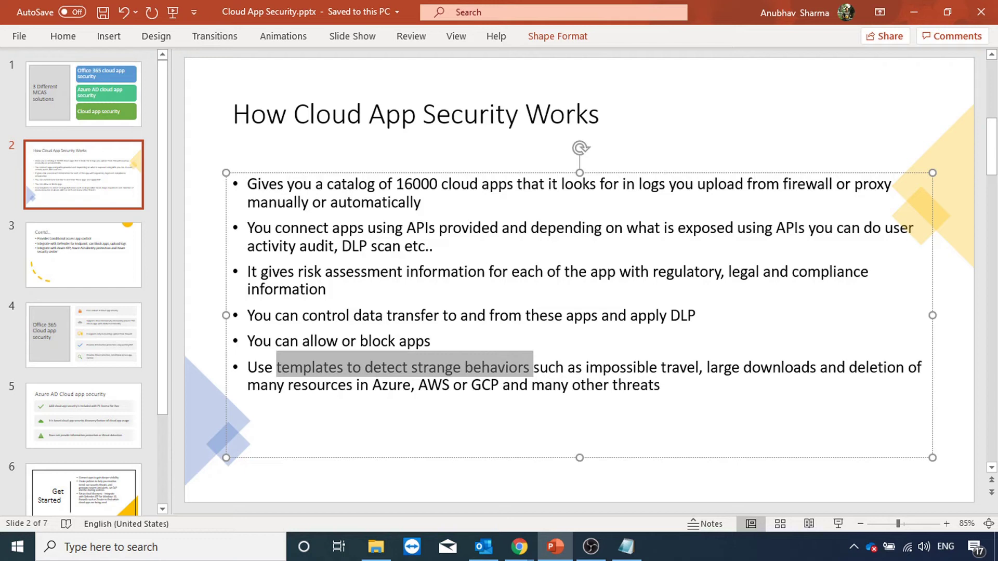
pyautogui.hotkey('ctrl', '2')
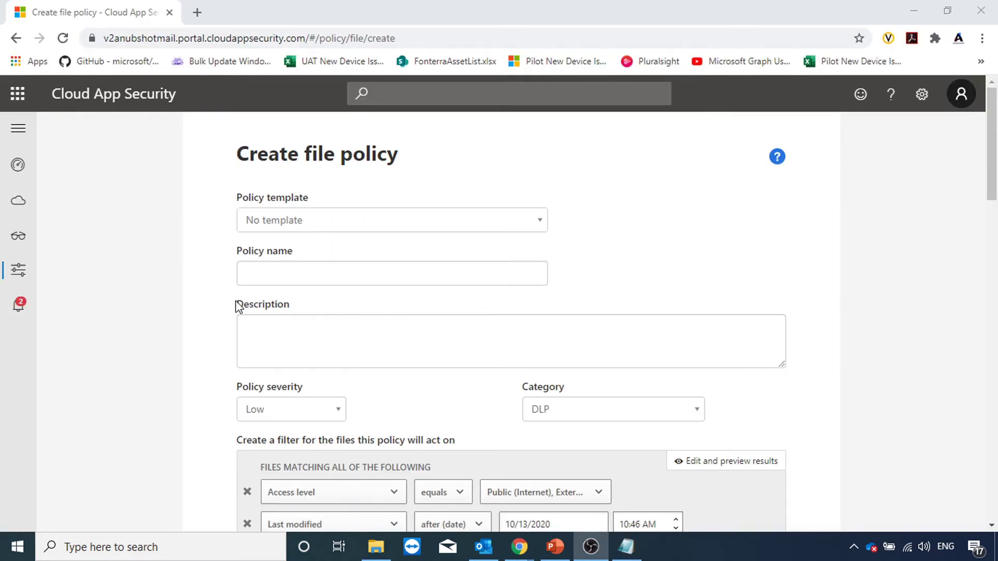
pyautogui.moveTo(18, 279)
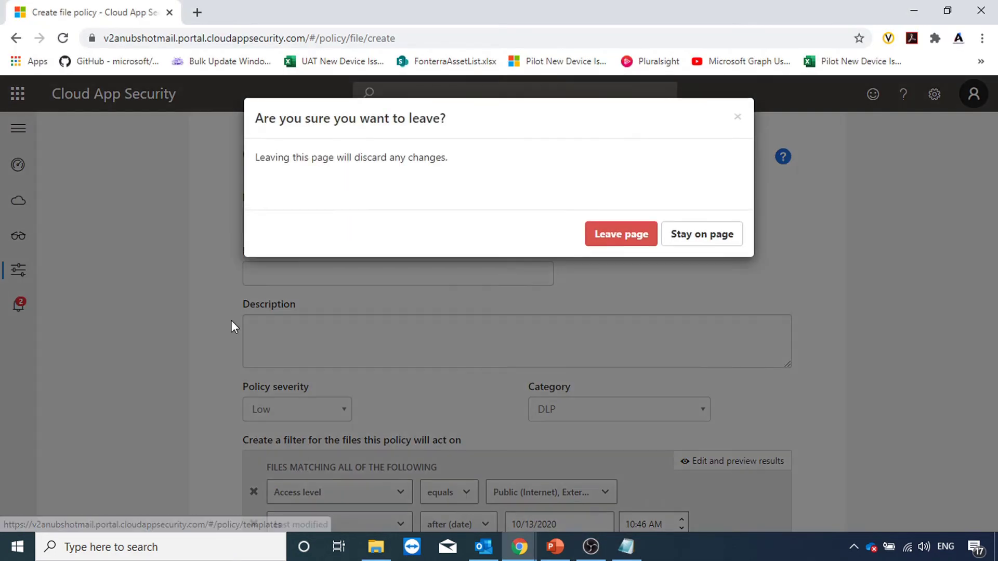
# Step: Leave the file policy, filter templates to Activity policy, and use Mass download by a single user
pyautogui.click(595, 240)
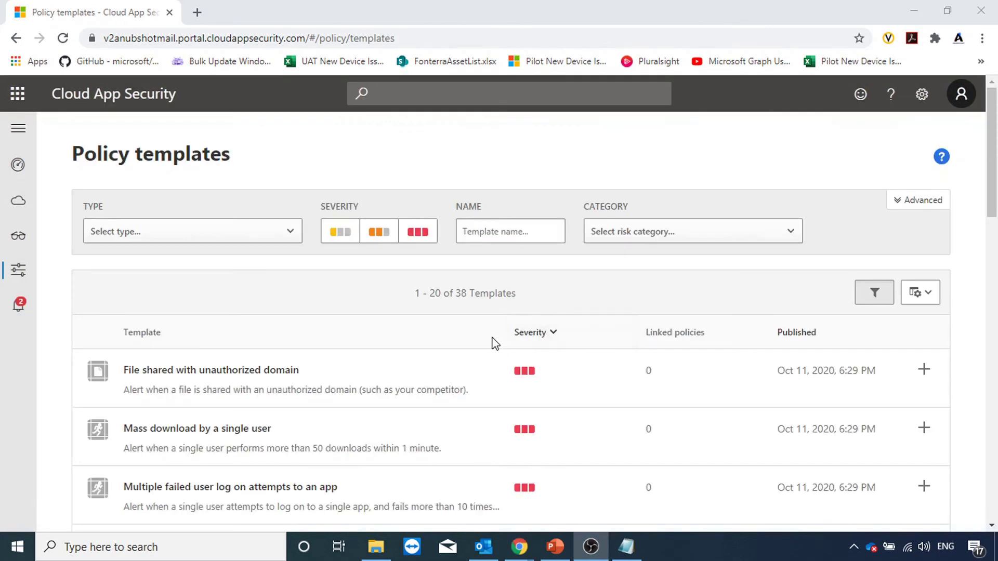
pyautogui.scroll(-3, 495, 343)
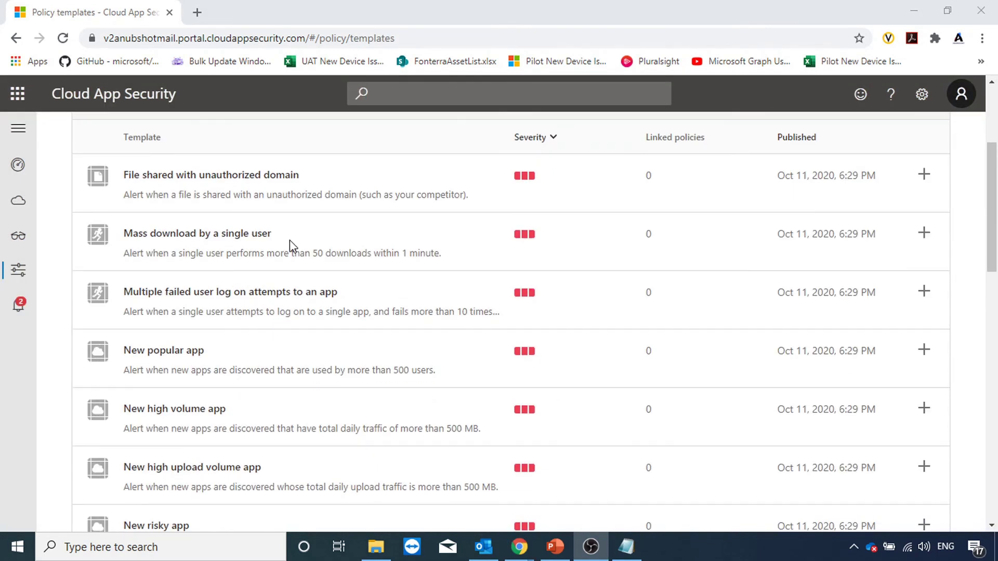
pyautogui.scroll(3, 245, 190)
pyautogui.click(250, 232)
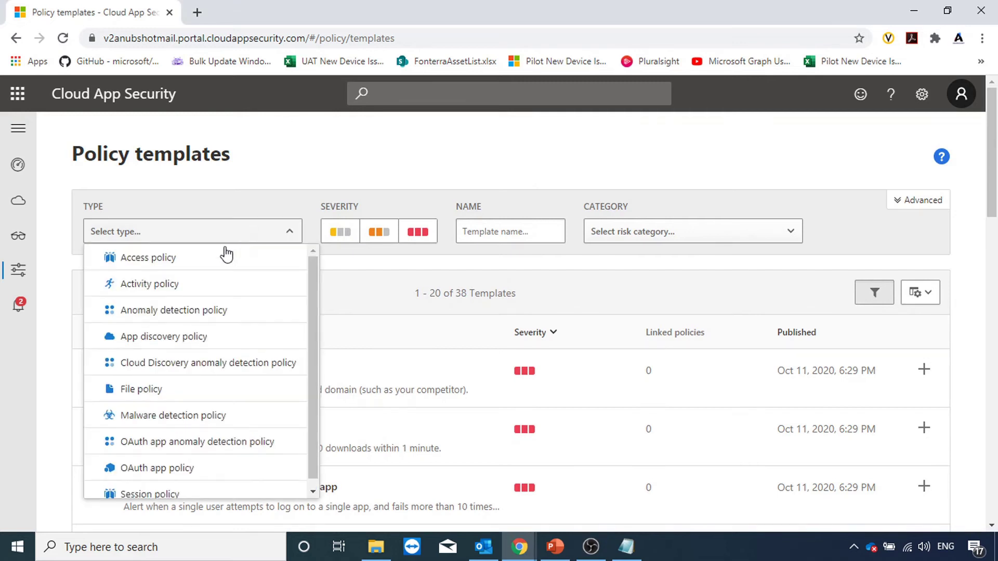
pyautogui.click(180, 285)
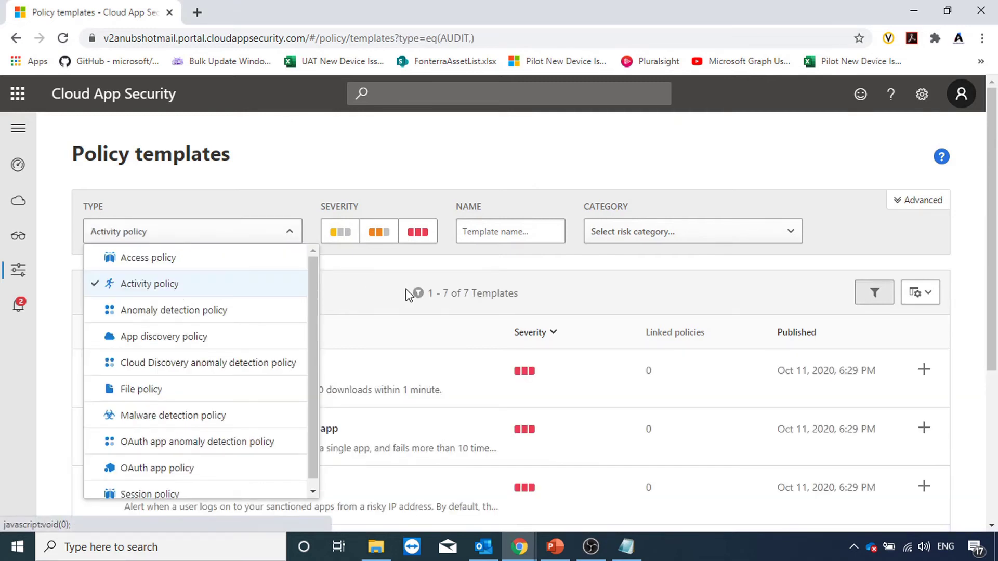
pyautogui.click(406, 307)
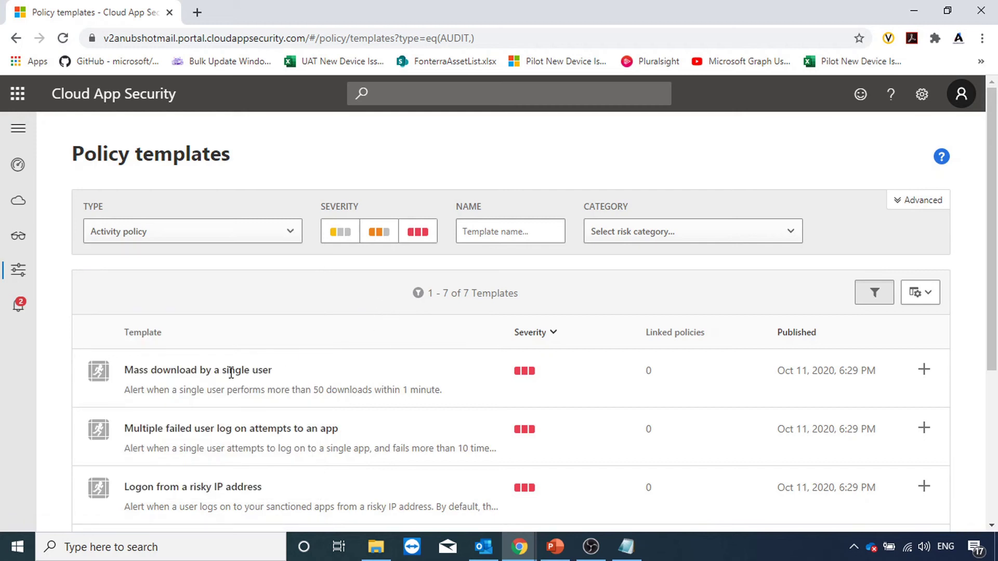
pyautogui.click(925, 371)
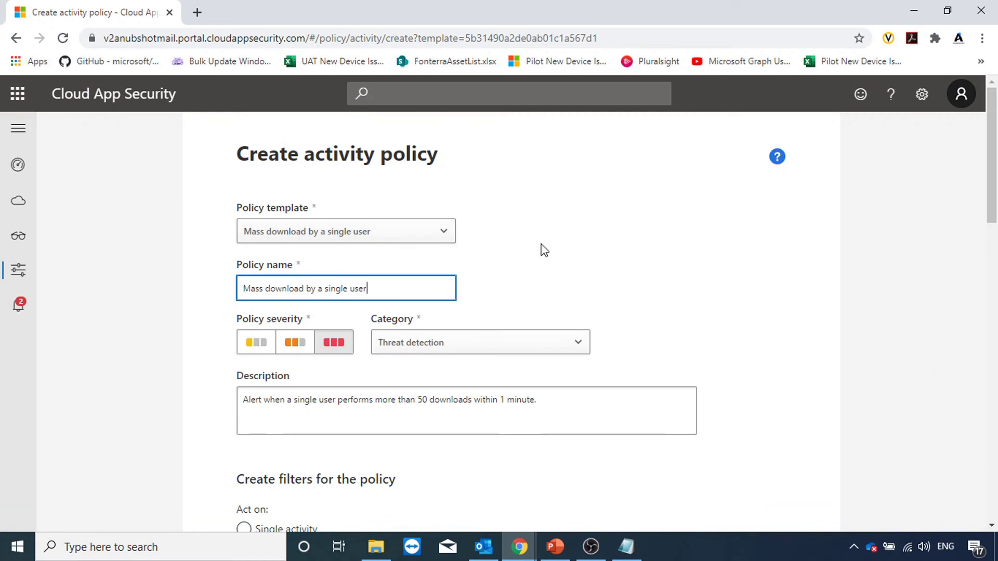
# Step: Scroll down the activity policy form and expand the Office 365 governance actions
pyautogui.scroll(-7, 543, 250)
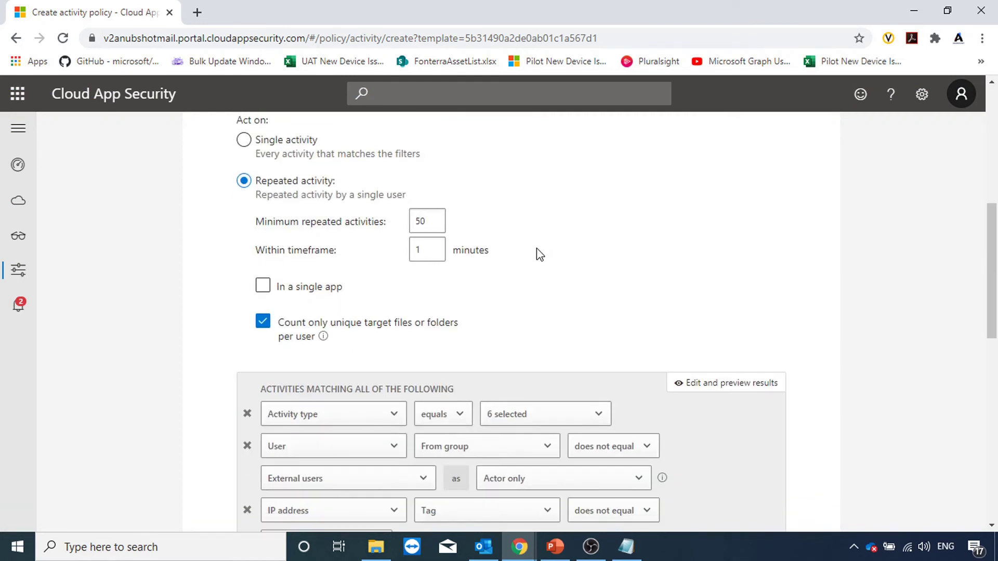
pyautogui.scroll(-12, 536, 247)
pyautogui.scroll(-1, 540, 255)
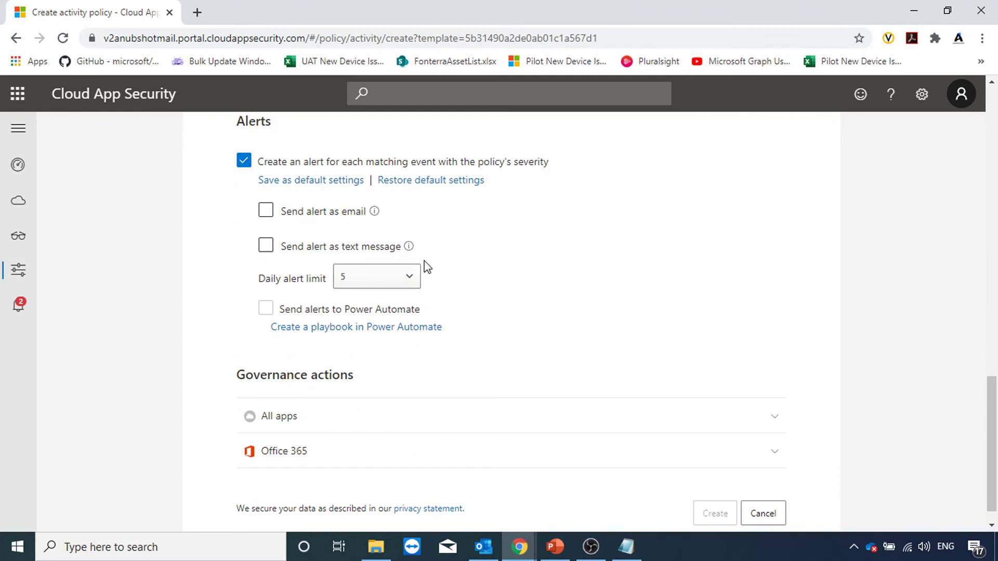
pyautogui.click(357, 450)
pyautogui.scroll(-3, 508, 345)
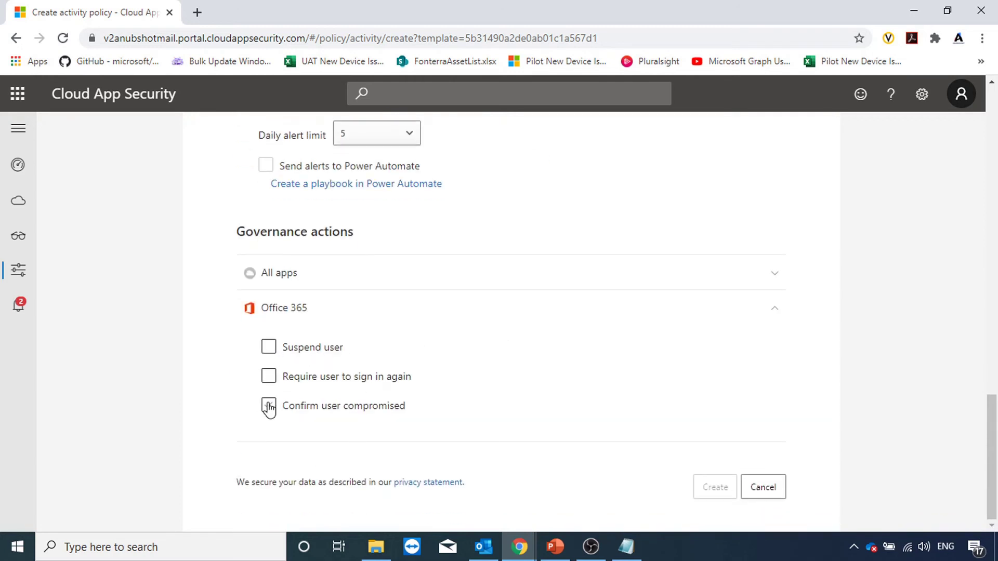
# Step: Expand the All apps governance actions, then leave the form without creating a policy
pyautogui.click(421, 275)
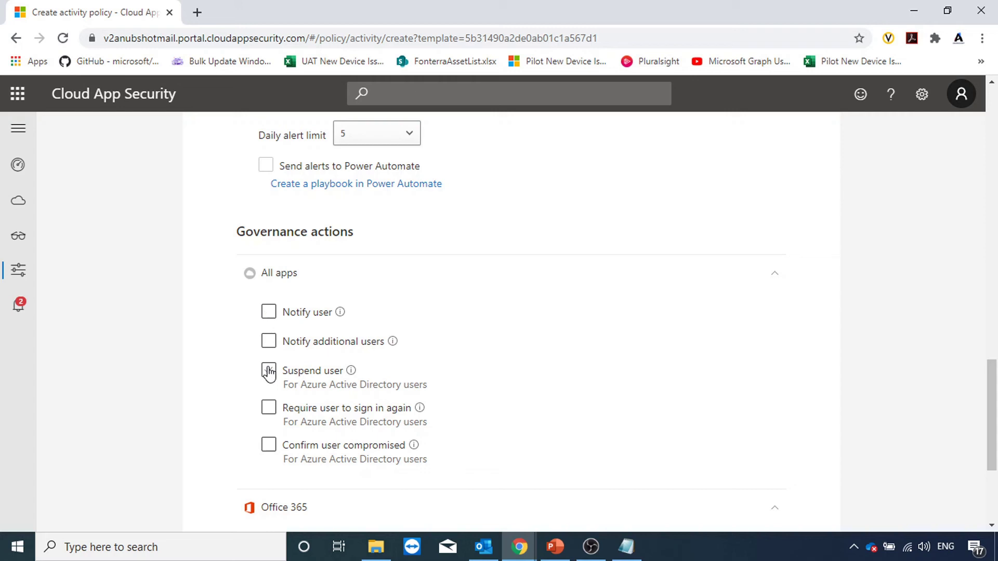
pyautogui.scroll(10, 541, 356)
pyautogui.scroll(-2, 542, 364)
pyautogui.scroll(-5, 542, 364)
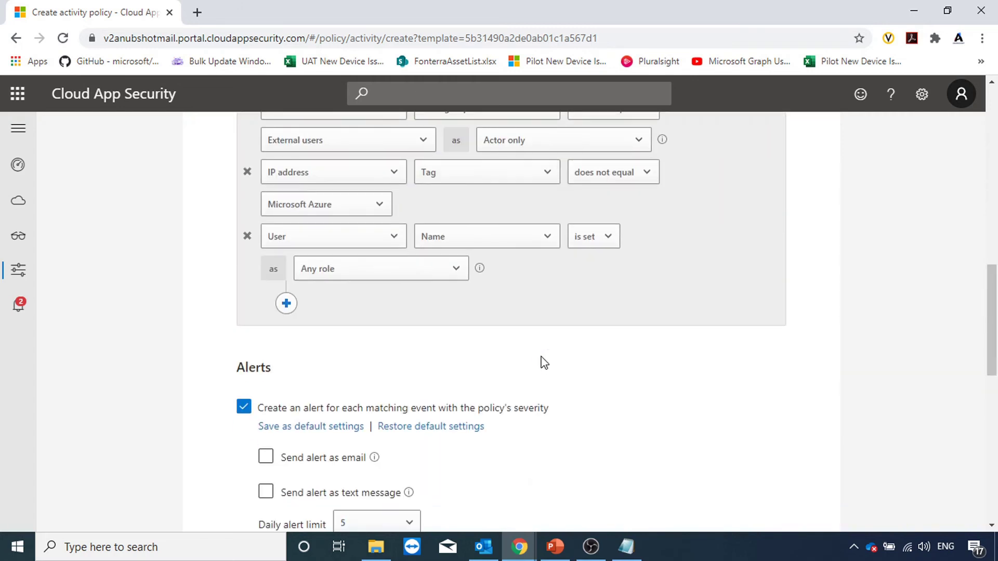
pyautogui.scroll(15, 541, 360)
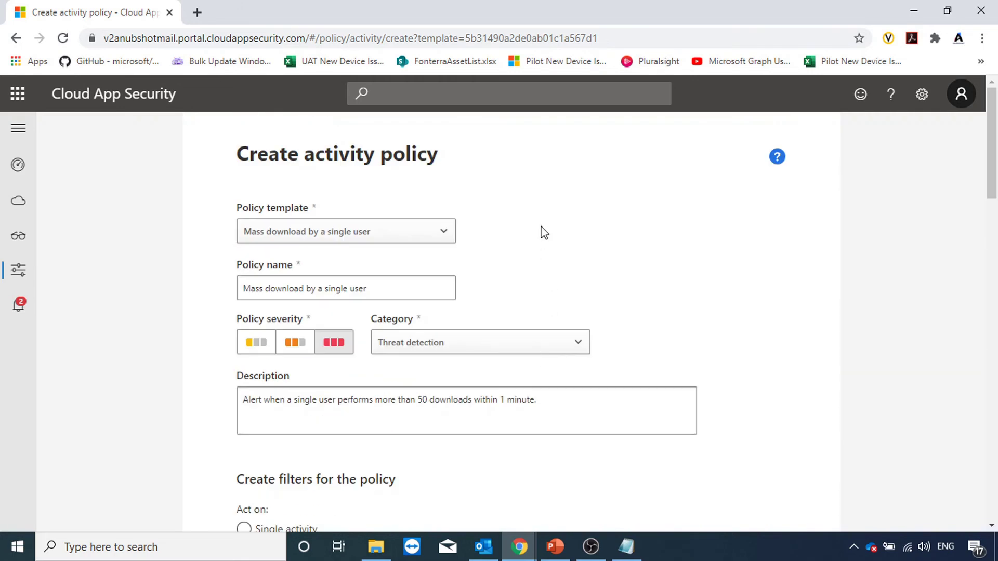
pyautogui.click(17, 39)
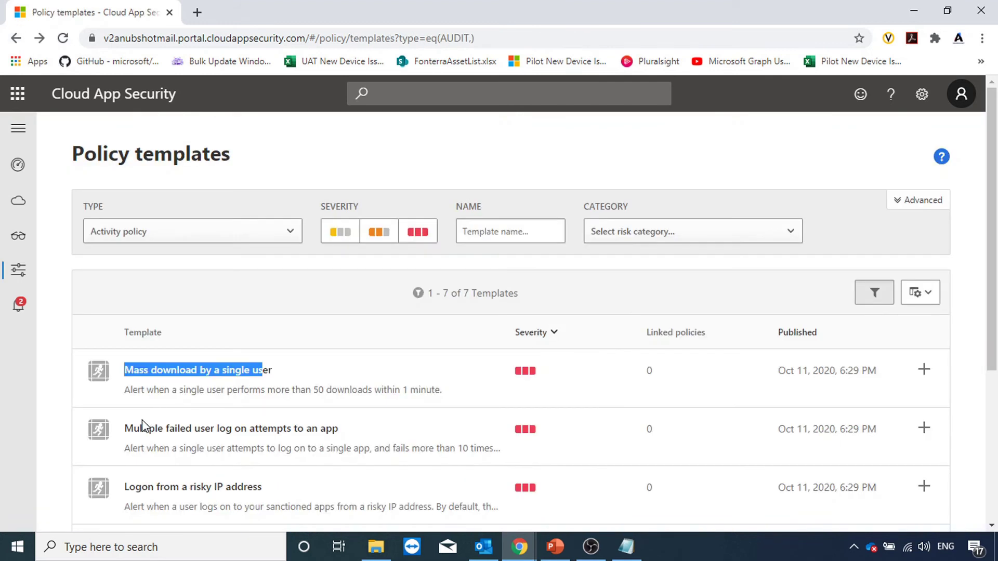
# Step: Highlight the Multiple failed user log on attempts template and add Access policy to the Type filter
pyautogui.moveTo(142, 429); pyautogui.dragTo(349, 430)
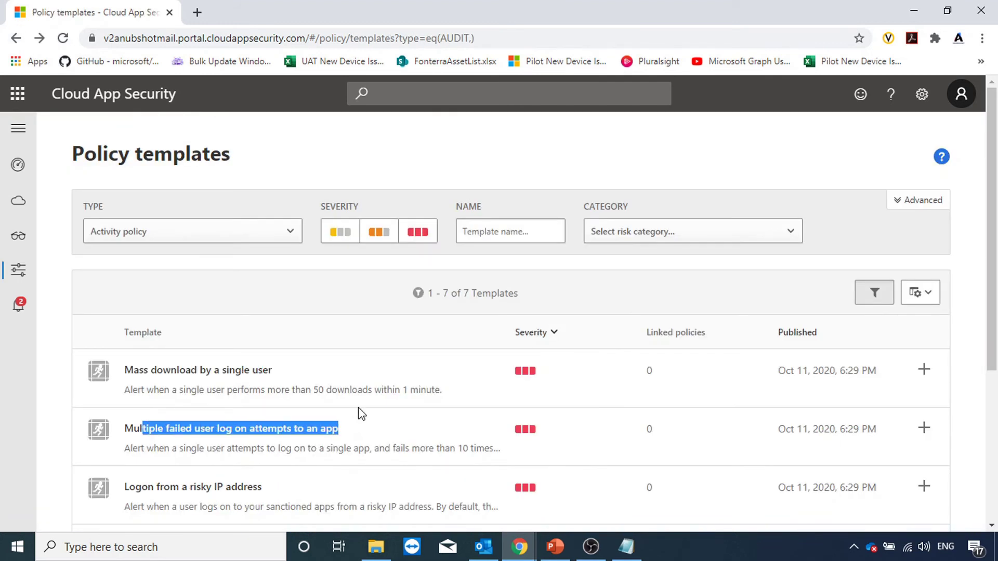
pyautogui.click(274, 235)
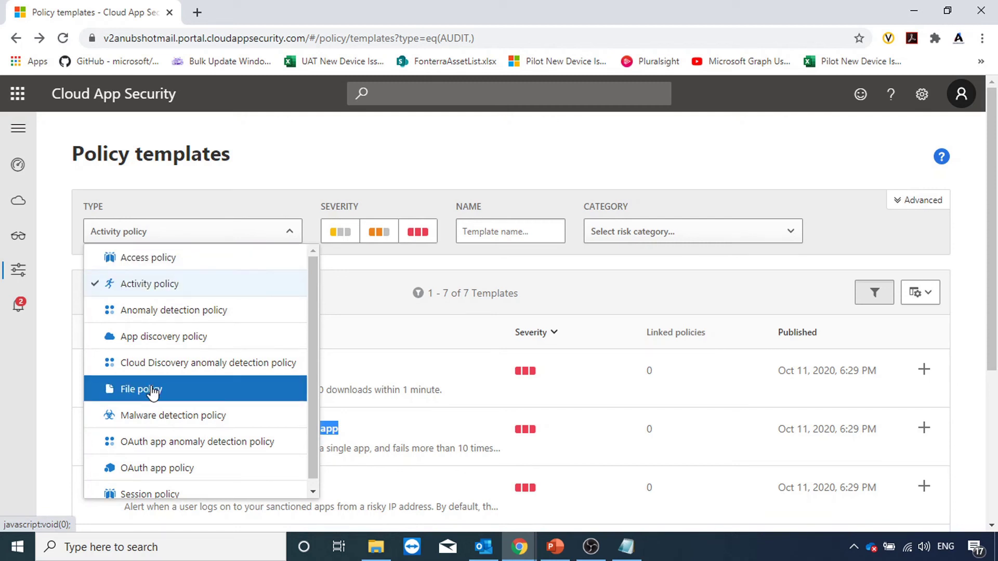
pyautogui.click(133, 260)
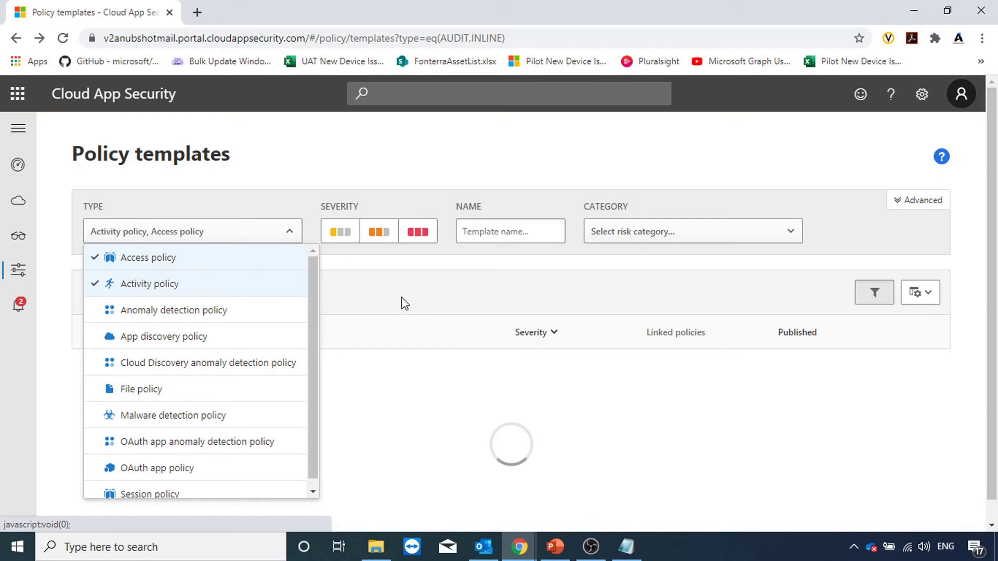
pyautogui.click(407, 292)
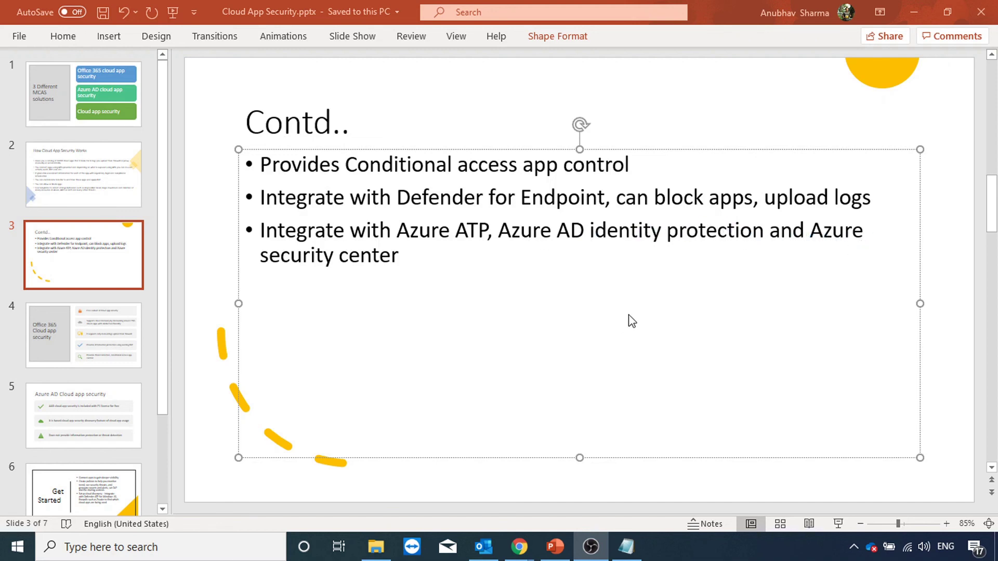
# Step: Show slide 1 and select its Cloud app security diagram box, then move to slide 4
pyautogui.click(101, 285)
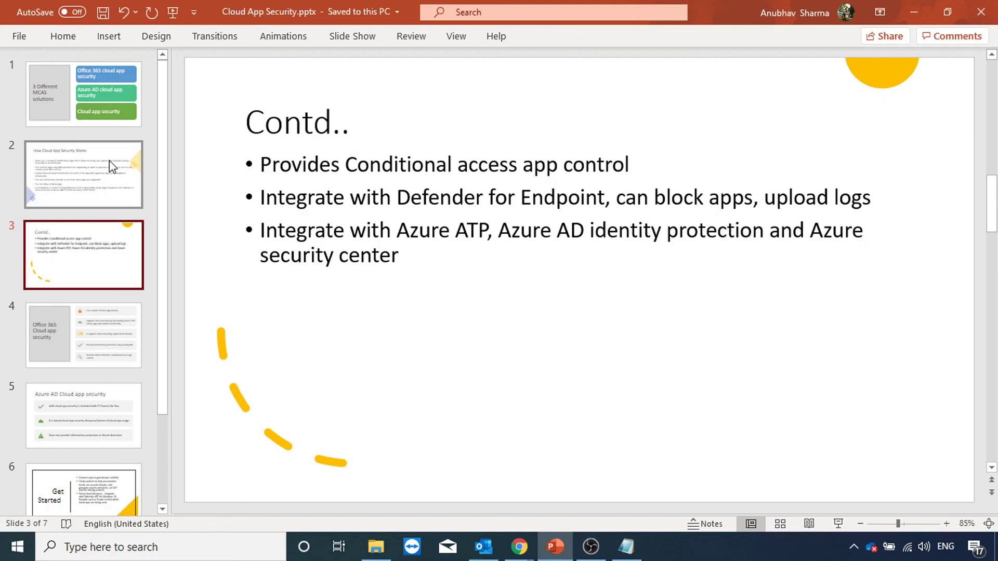
pyautogui.click(107, 107)
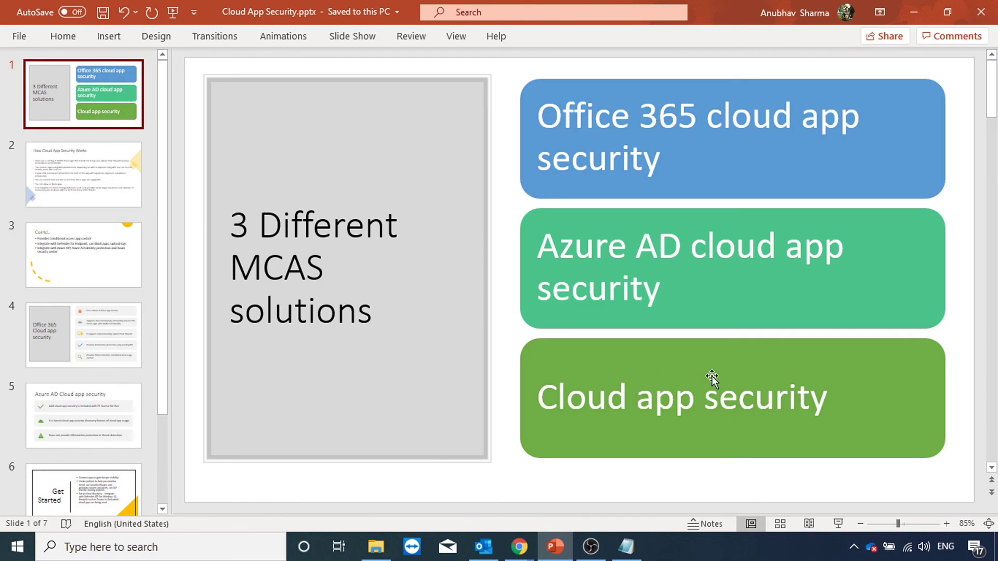
pyautogui.click(821, 397)
pyautogui.moveTo(822, 397)
pyautogui.mouseDown()
pyautogui.moveTo(758, 400)
pyautogui.moveTo(826, 394)
pyautogui.mouseUp()
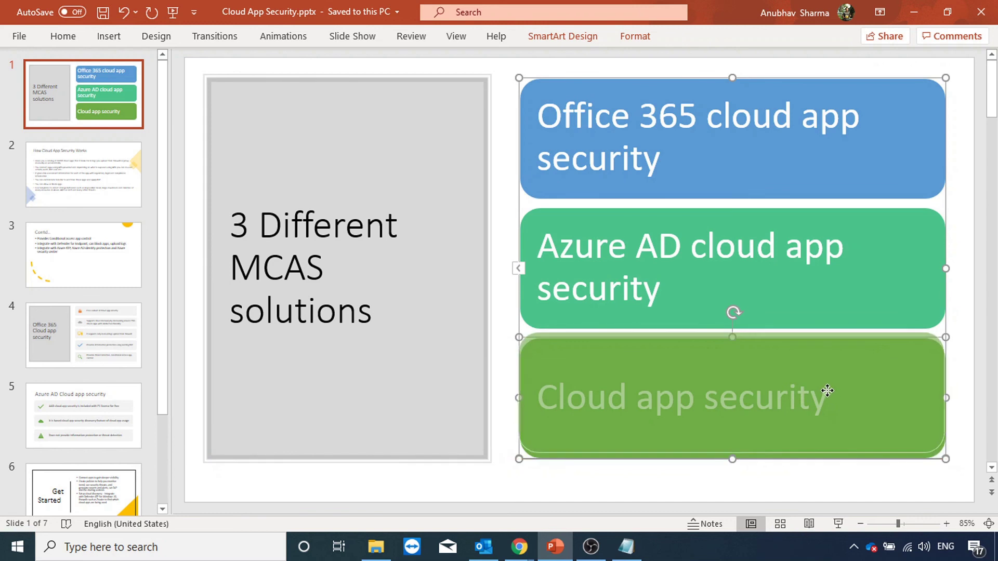
pyautogui.click(103, 341)
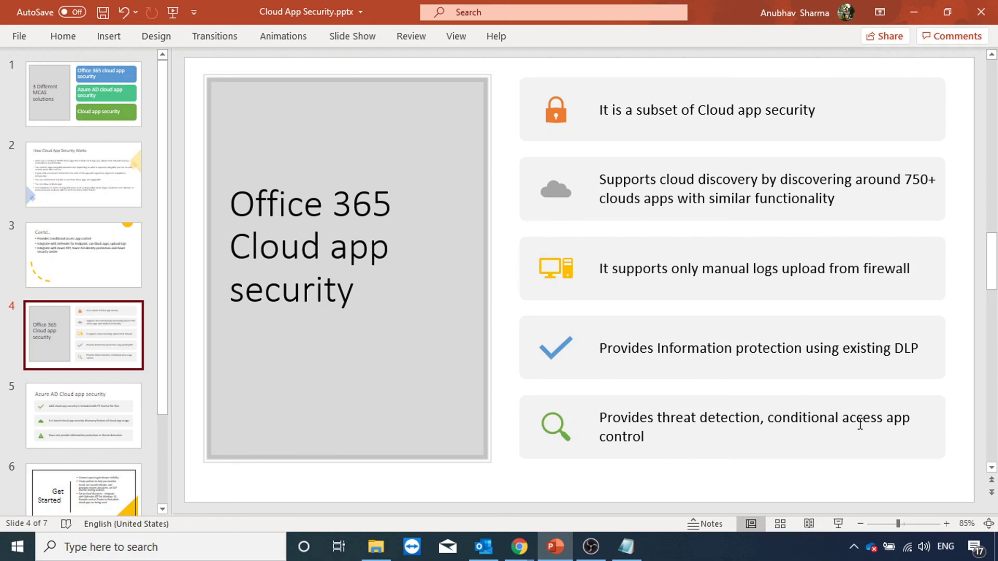
# Step: Advance from the Office 365 slide to slide 5, Azure AD Cloud app security
pyautogui.click(92, 409)
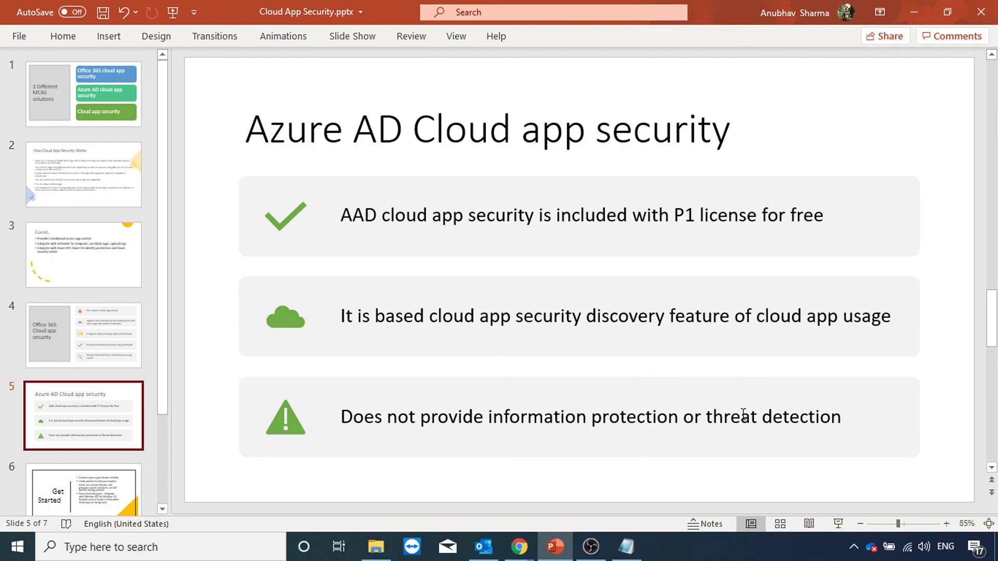
# Step: Return to slide 1, the overview of Office 365, Azure AD and Cloud app security
pyautogui.click(97, 98)
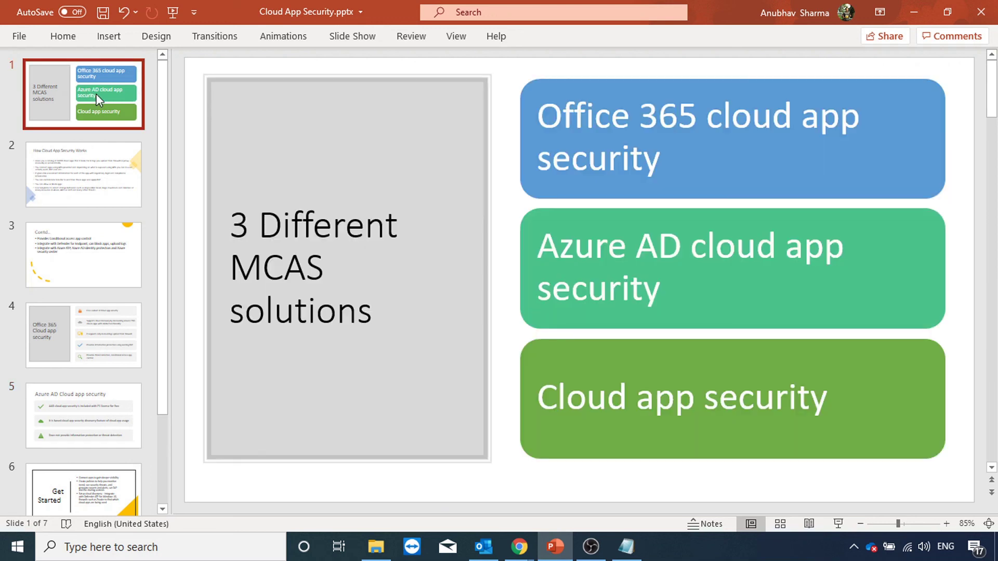